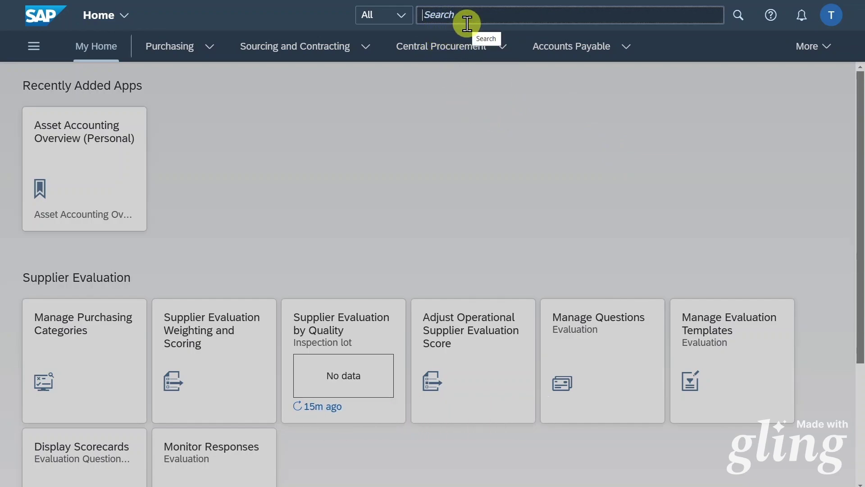
# Open the Create Purchase Order transaction me21n and enter the supplier number of Test Vendor Down Pay.
pyautogui.write('me')
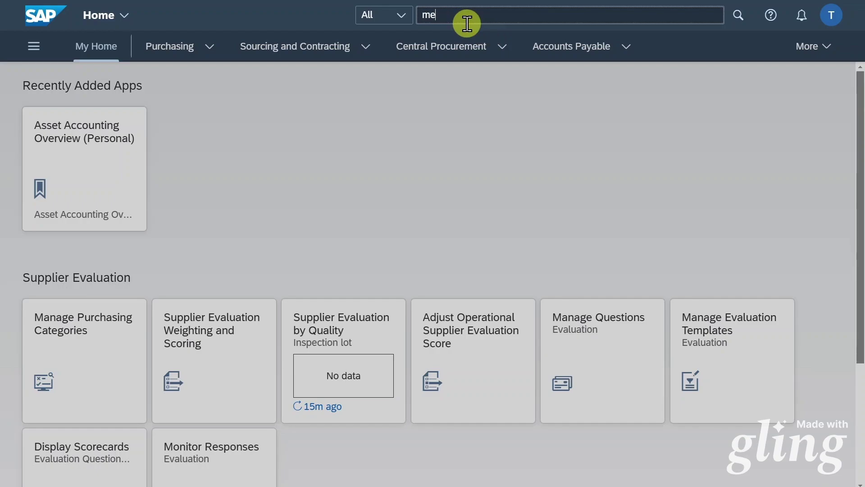
pyautogui.write('21n')
pyautogui.click(504, 73)
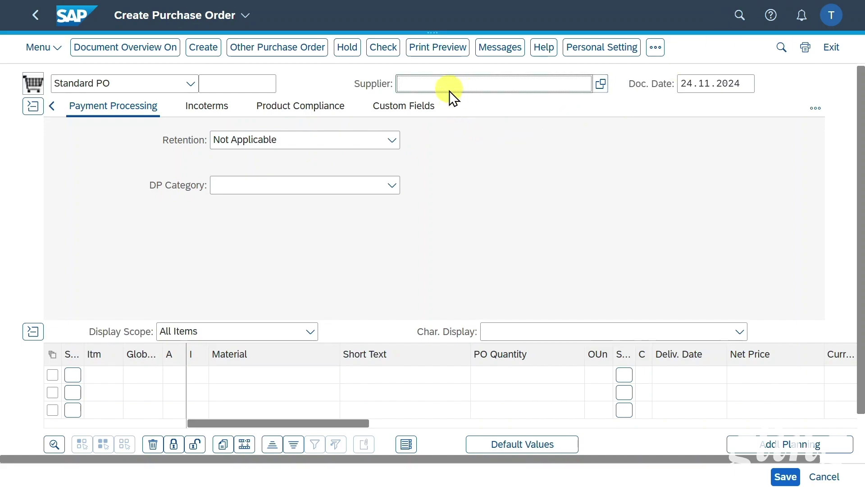
pyautogui.write('1000491')
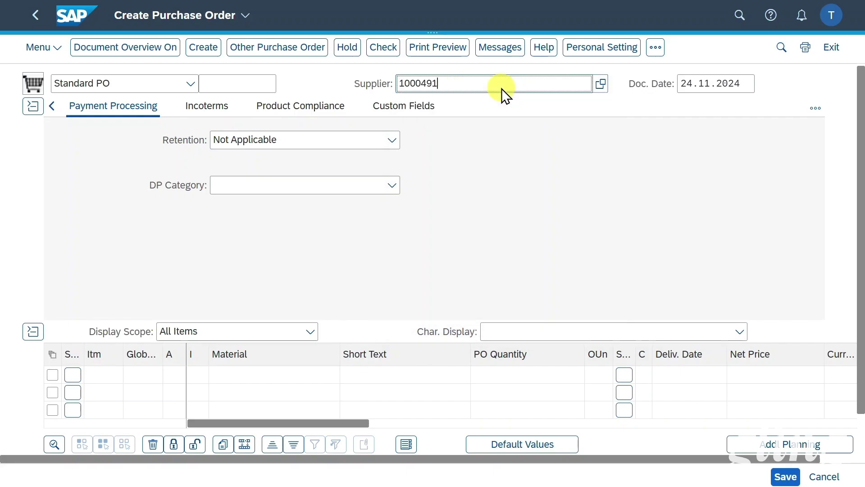
pyautogui.press('Return')
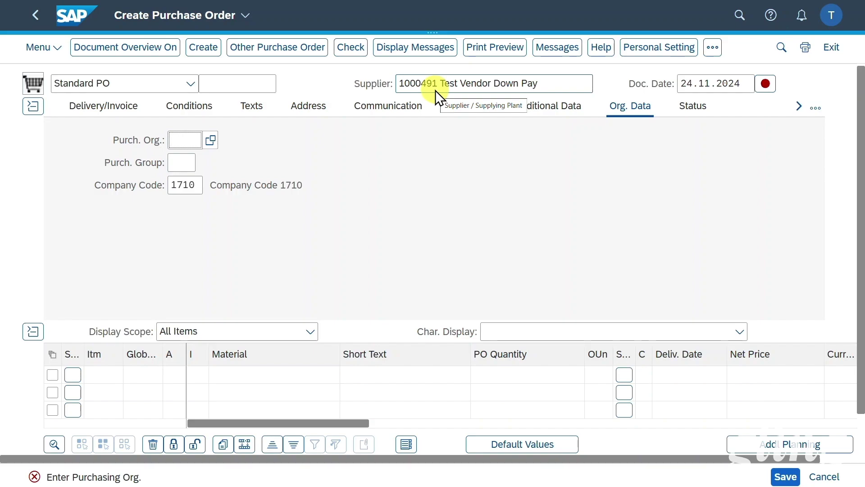
# Set the organizational data to purchasing organization 1010, purchasing group 001 and company code 1010.
pyautogui.write('010')
pyautogui.press('Tab')
pyautogui.write('001')
pyautogui.press('Tab')
pyautogui.write('1010')
pyautogui.press('Return')
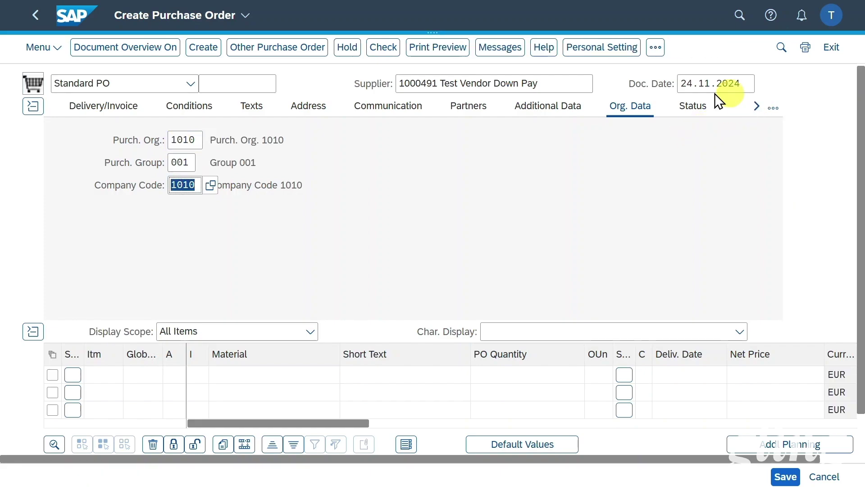
# Set the down payment category in the order header's payment processing data to Mandatory Down Payment.
pyautogui.click(756, 107)
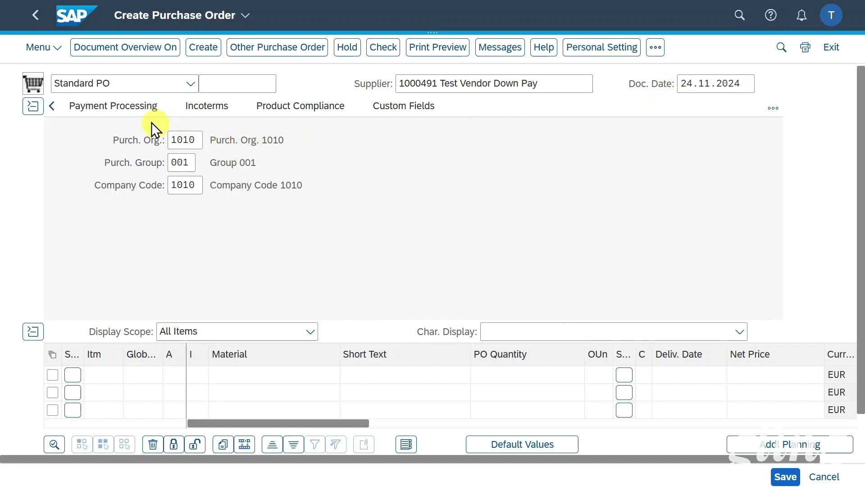
pyautogui.click(128, 115)
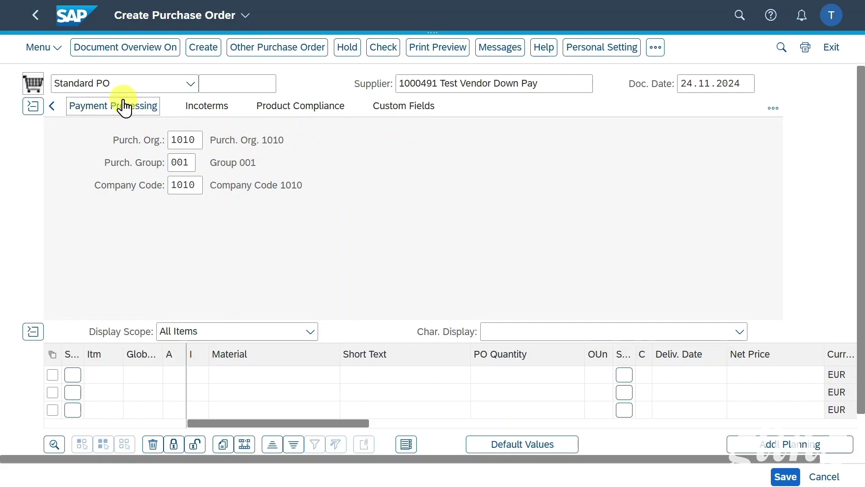
pyautogui.click(379, 188)
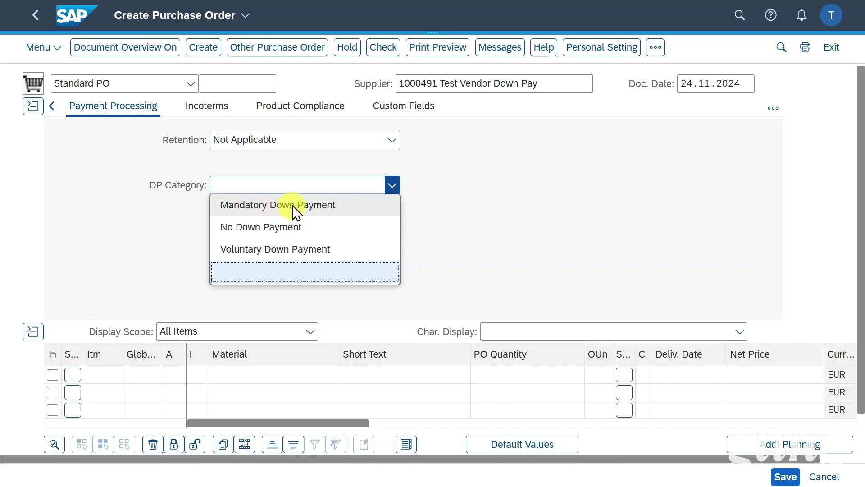
pyautogui.click(273, 203)
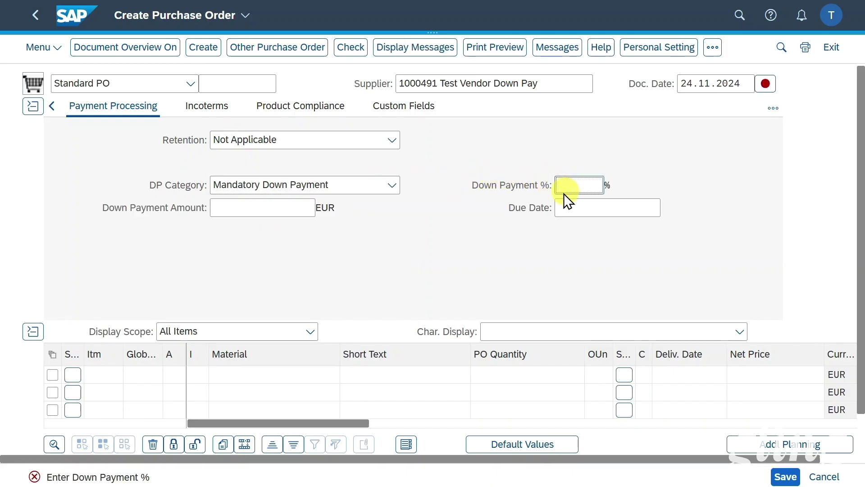
# Set the header down payment to 10 % with due date 24.11.2024.
pyautogui.click(590, 188)
pyautogui.click(577, 186)
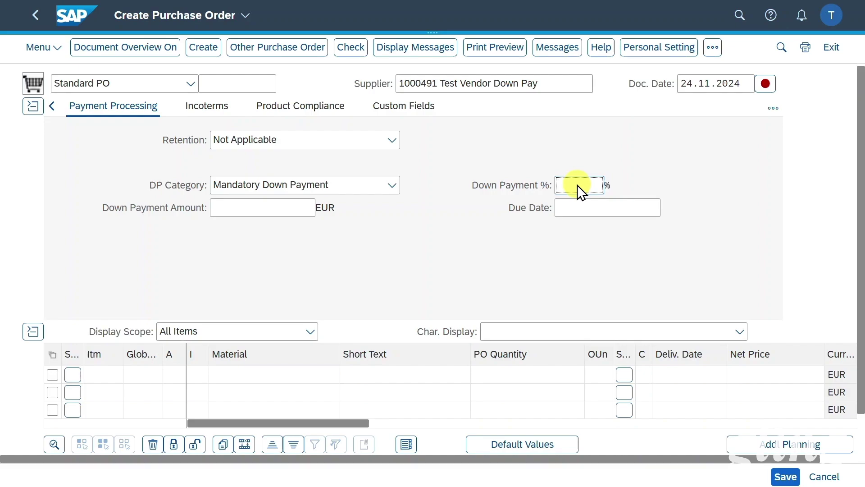
pyautogui.write('10')
pyautogui.press('Return')
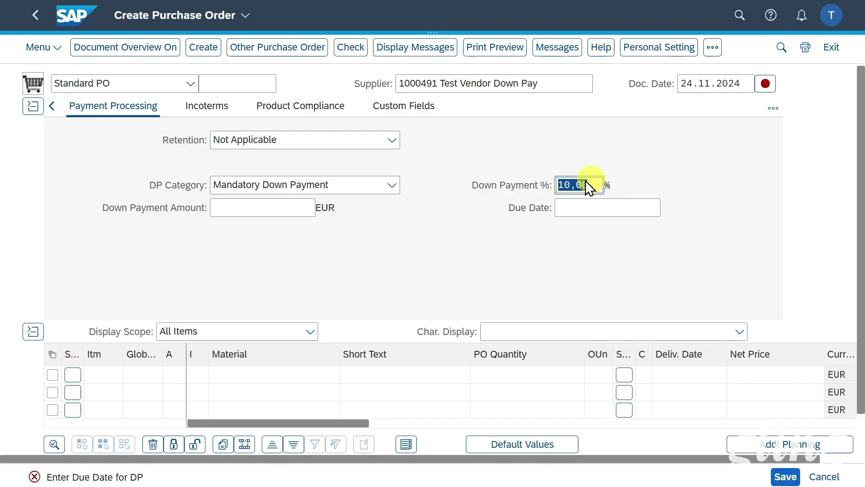
pyautogui.click(280, 213)
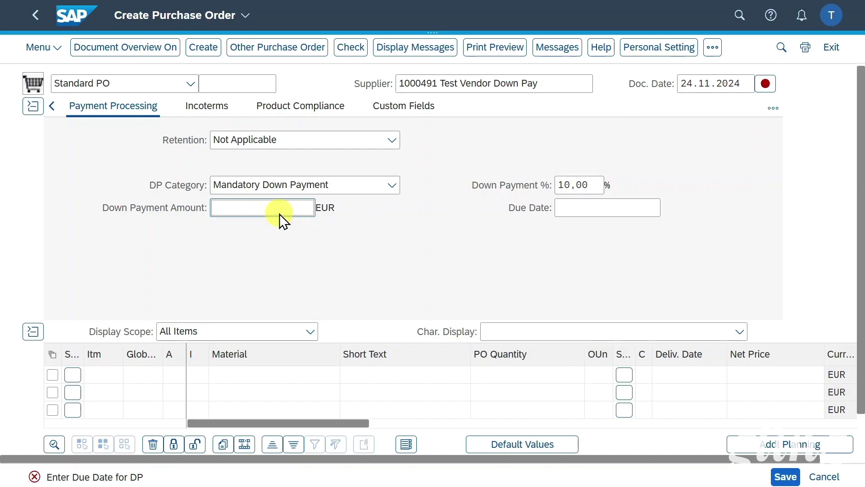
pyautogui.click(583, 207)
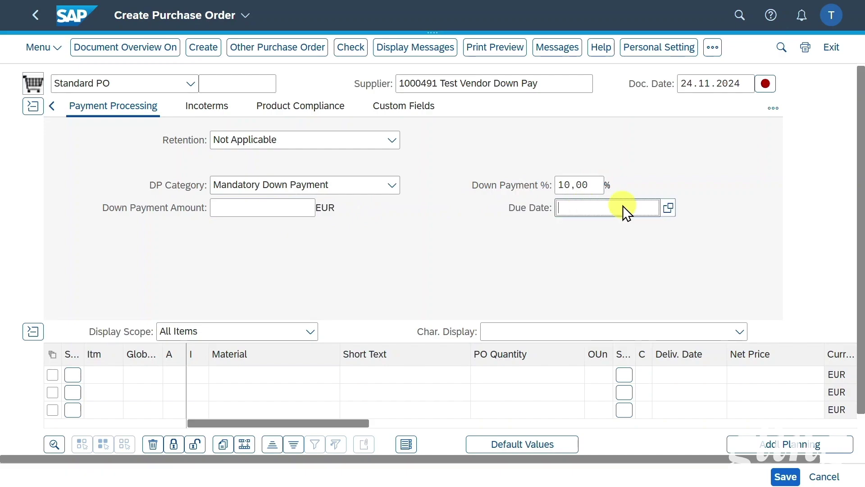
pyautogui.write('24.11.2024')
pyautogui.press('Return')
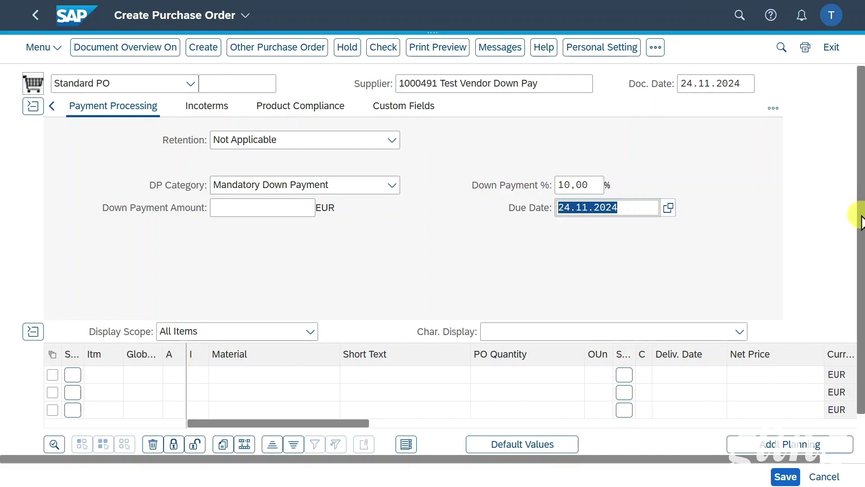
# Add an order item for material TG0013 with quantity 10 and net price 10 EUR.
pyautogui.scroll(-2, 432, 253)
pyautogui.click(249, 324)
pyautogui.write('TG0013')
pyautogui.click(528, 332)
pyautogui.write('10')
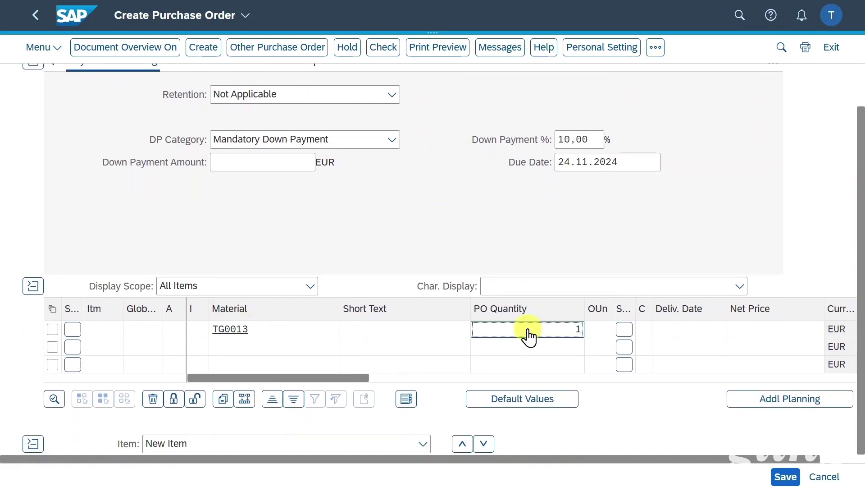
pyautogui.press('Tab')
pyautogui.write('10')
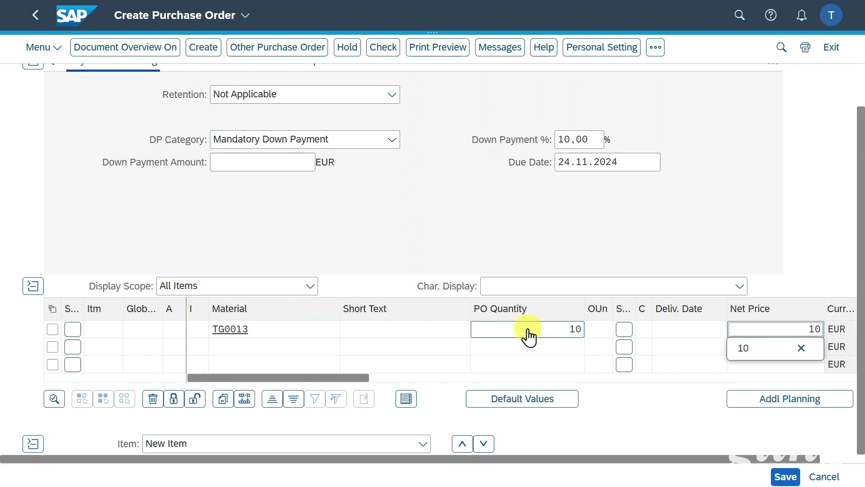
pyautogui.press('Return')
# Assign plant 1010 to the TG0013 item and accept the entered delivery date.
pyautogui.moveTo(455, 378); pyautogui.dragTo(409, 378)
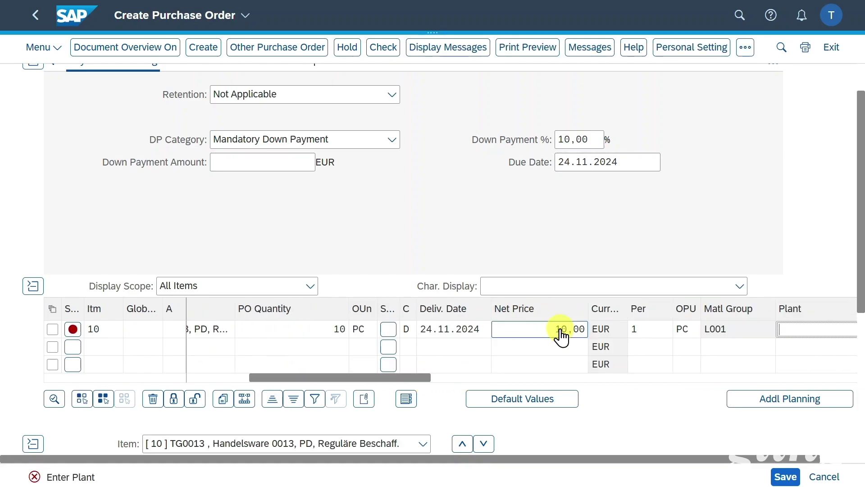
pyautogui.write('1010')
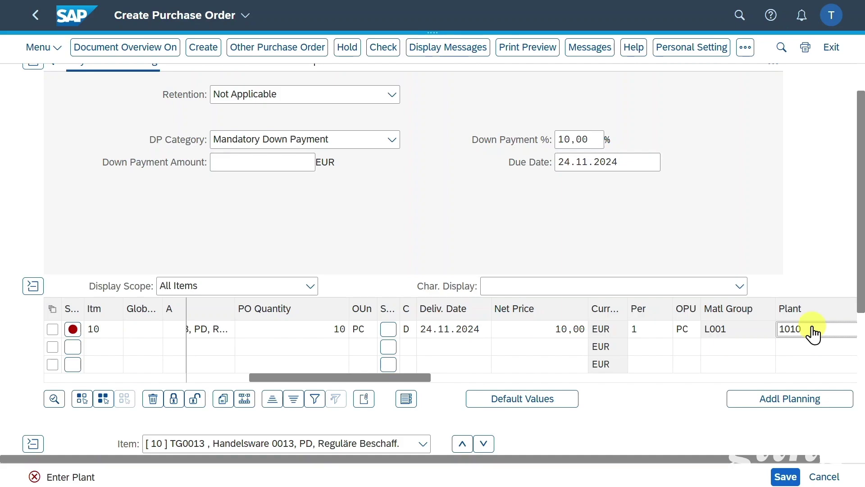
pyautogui.press('Return')
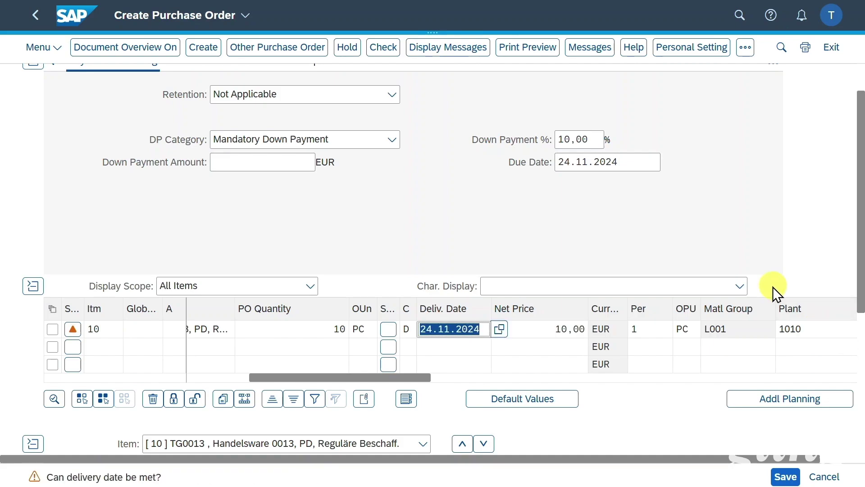
pyautogui.click(553, 334)
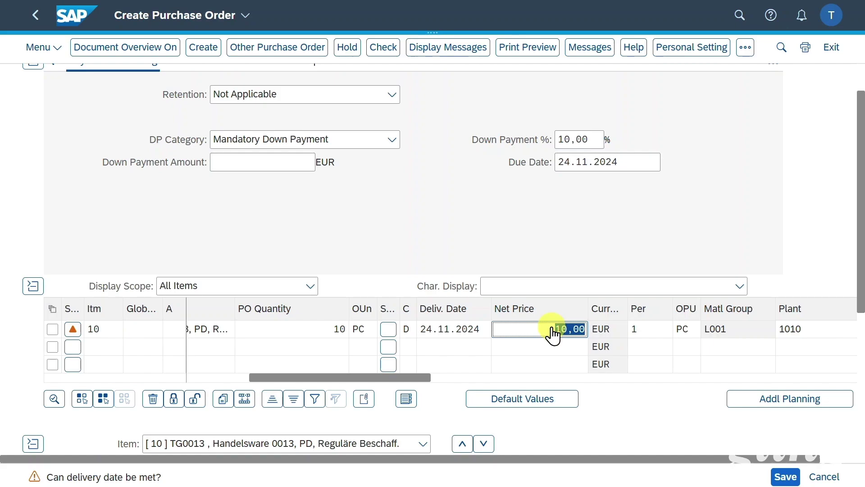
pyautogui.press('Return')
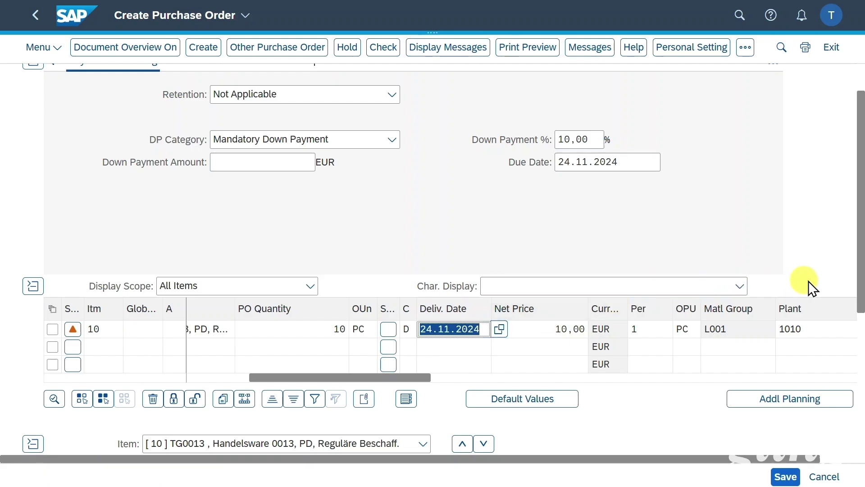
# Examine the item's quantity and net price, and the net and effective values in the order header's conditions.
pyautogui.scroll(1, 858, 299)
pyautogui.click(336, 372)
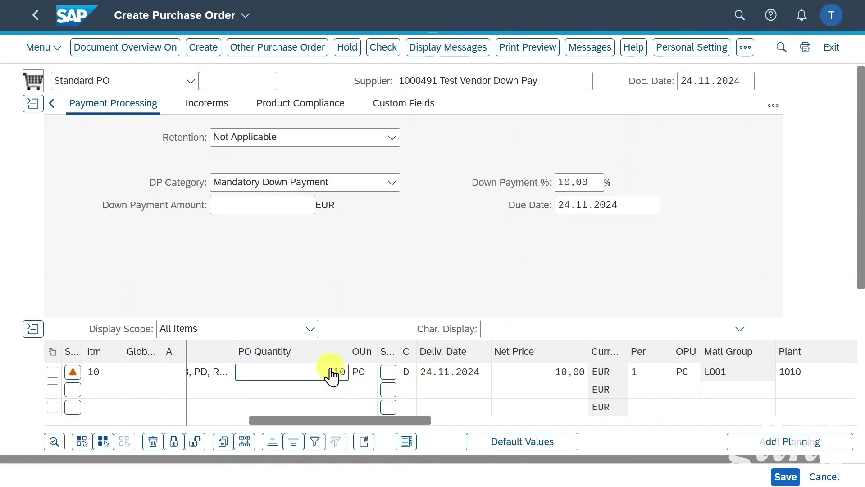
pyautogui.press('Return')
pyautogui.click(555, 374)
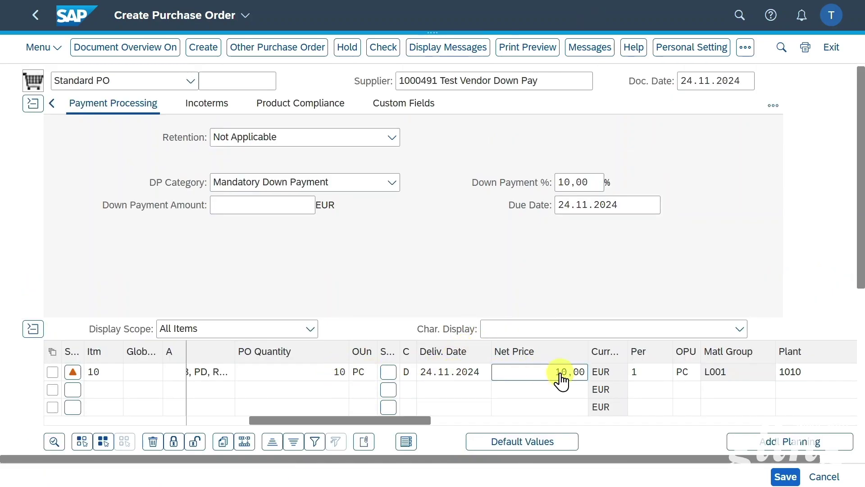
pyautogui.click(53, 104)
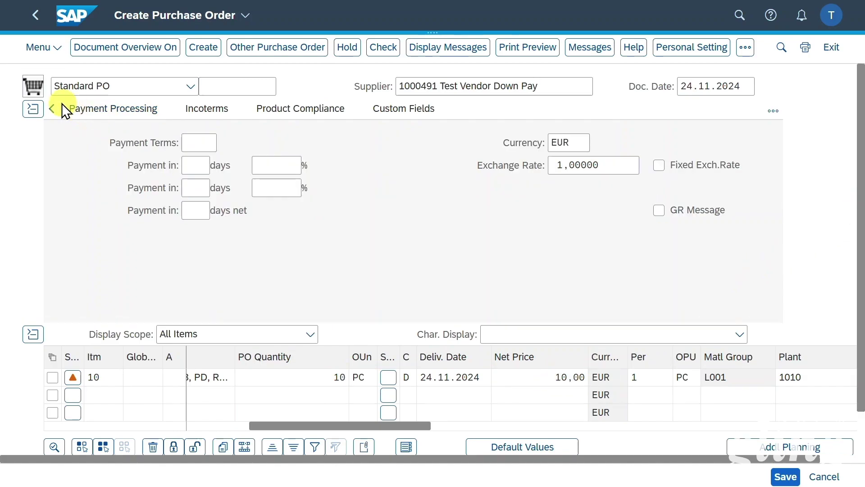
pyautogui.click(201, 110)
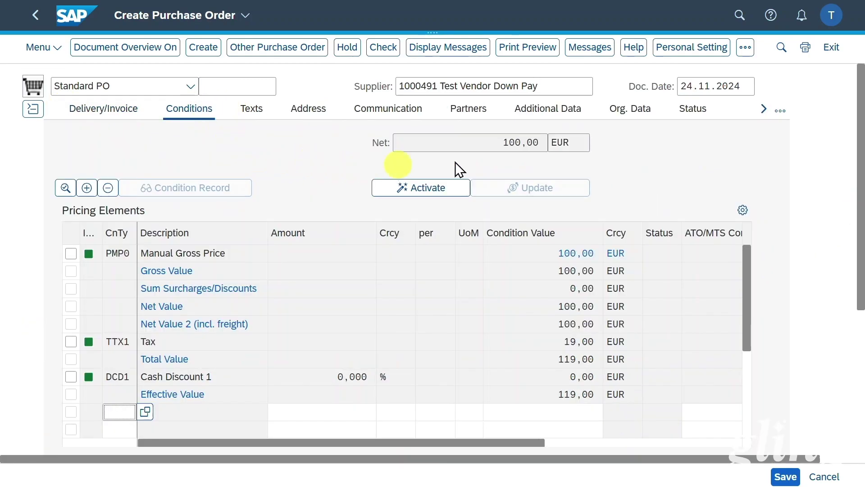
pyautogui.doubleClick(547, 143)
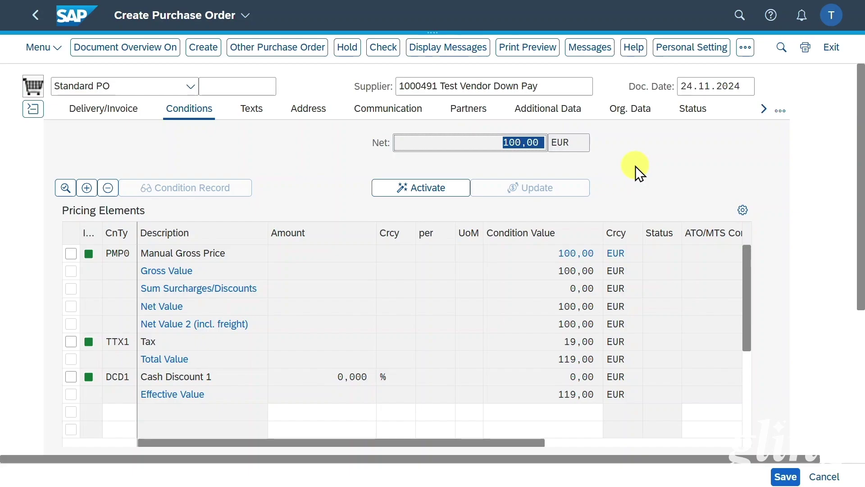
pyautogui.click(572, 394)
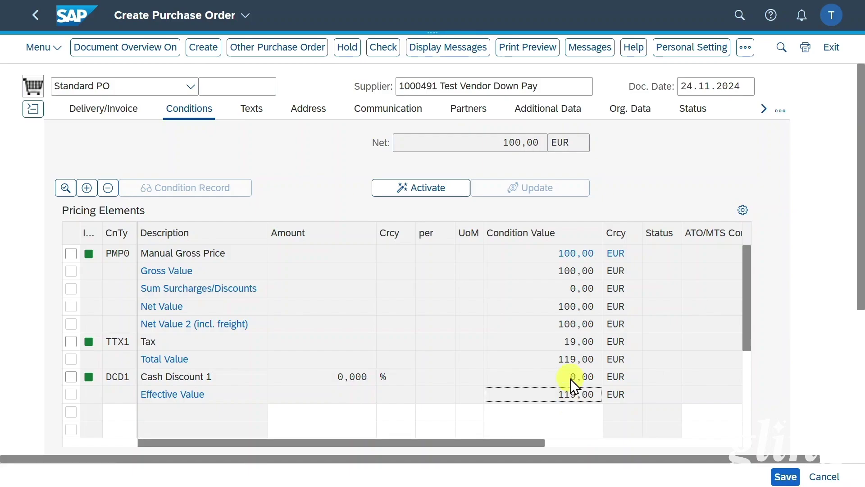
# Save the purchase order and copy its generated order number.
pyautogui.click(784, 477)
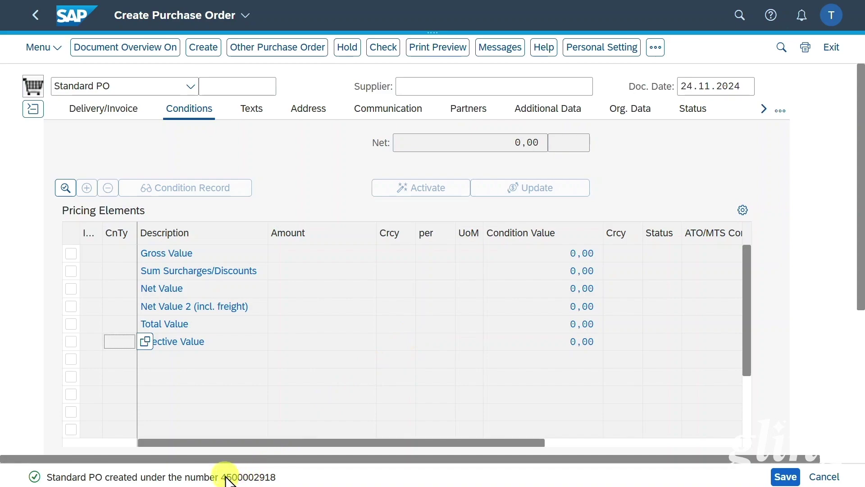
pyautogui.doubleClick(240, 477)
pyautogui.hotkey('ctrl', 'c')
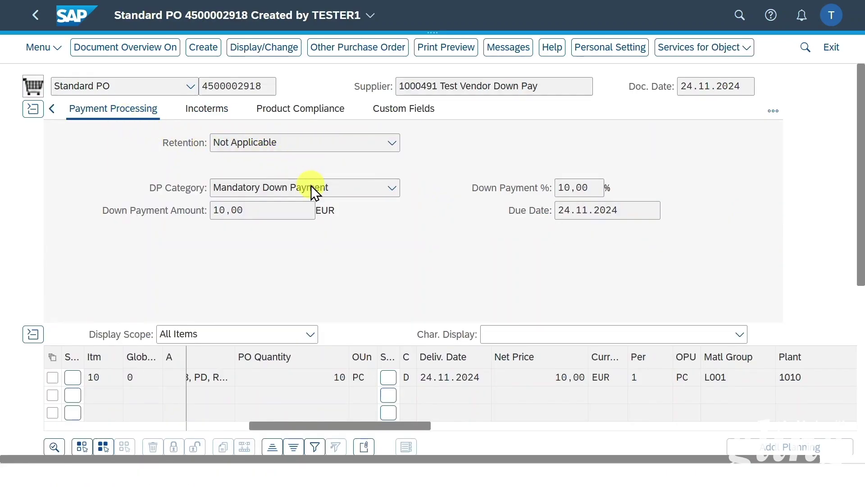
# Expand the item details of the saved order and examine the DP category options in the TG0013 item's invoice data.
pyautogui.hscroll(-5, 232, 358)
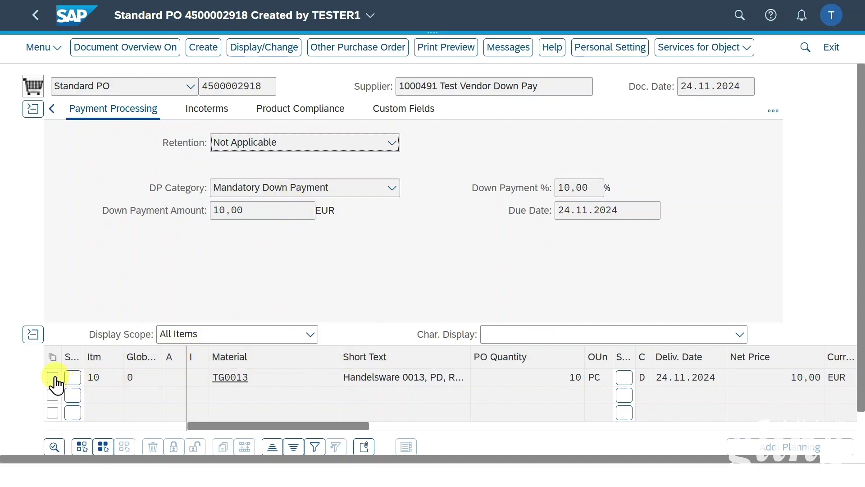
pyautogui.scroll(-1, 72, 406)
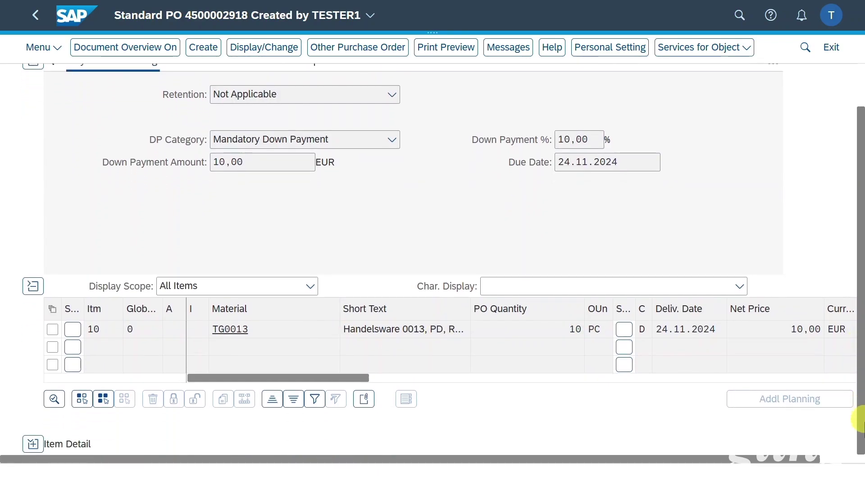
pyautogui.click(31, 445)
pyautogui.click(279, 341)
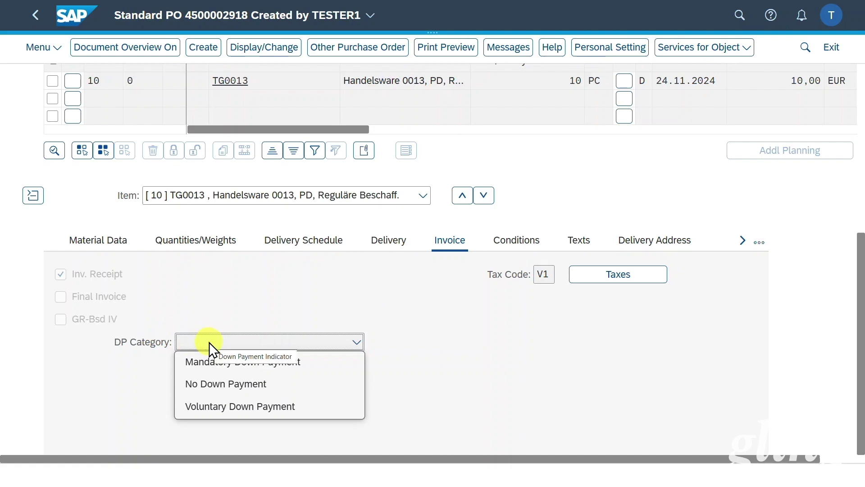
pyautogui.click(210, 342)
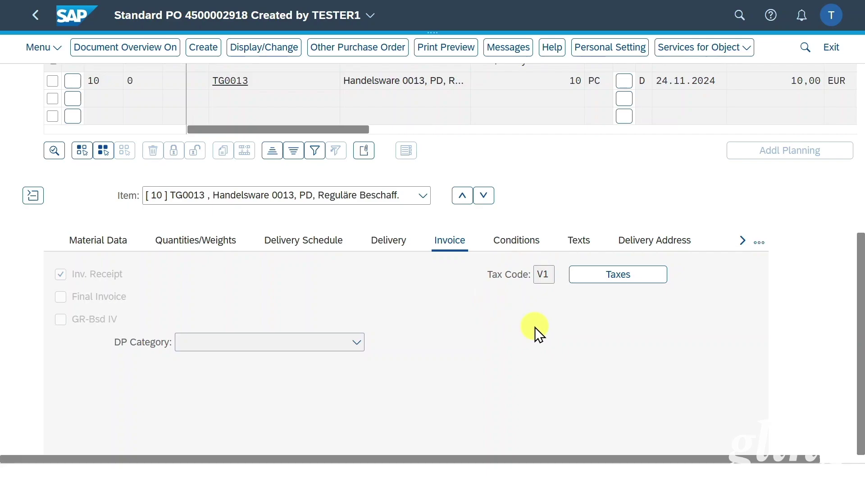
# Find and open the Monitor Purchase Order Down Payments app.
pyautogui.hotkey('ctrl', '-')
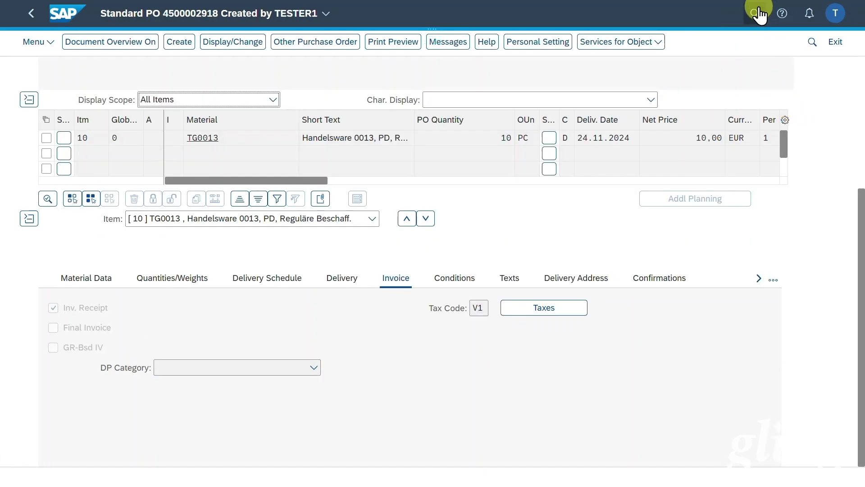
pyautogui.click(755, 13)
pyautogui.write('monitor purchase order do')
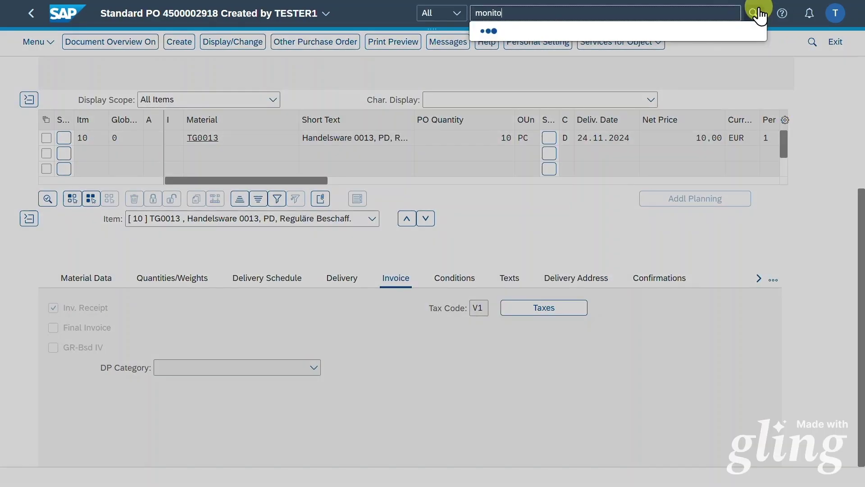
pyautogui.write('wn')
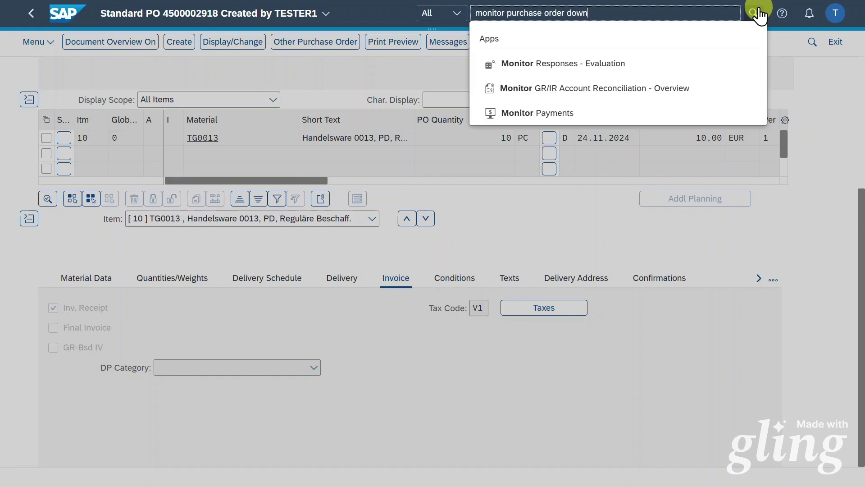
pyautogui.press('Return')
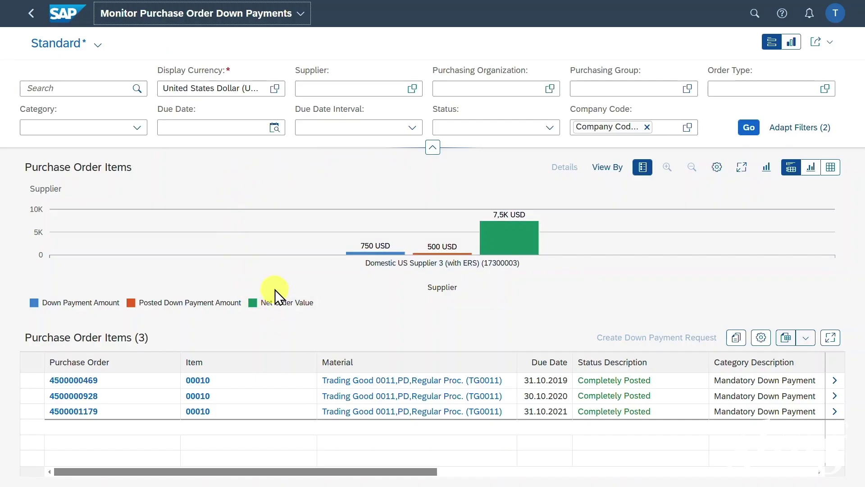
# Set the display currency to EUR and filter the purchase order items by company code 1010.
pyautogui.tripleClick(231, 88)
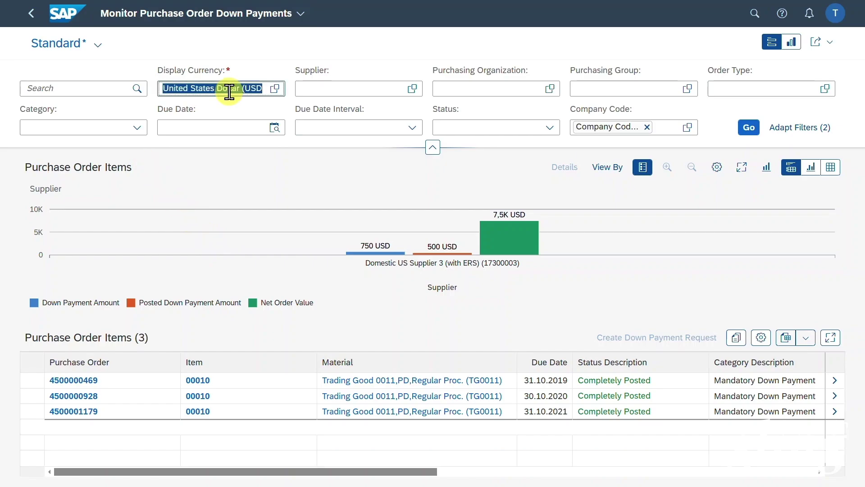
pyautogui.write('EUR')
pyautogui.press('Return')
pyautogui.click(647, 128)
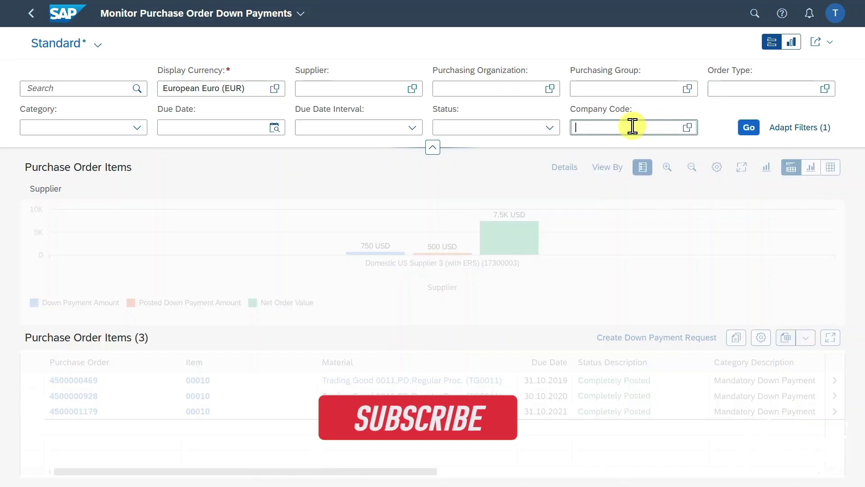
pyautogui.write('1010')
pyautogui.press('Return')
# Filter the purchase order items by the copied purchase order number and examine the down payment amounts.
pyautogui.click(62, 88)
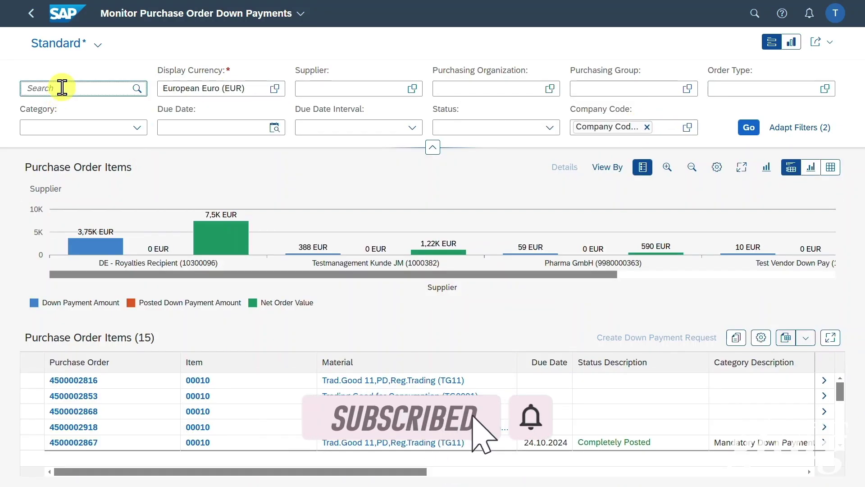
pyautogui.hotkey('ctrl', 'v')
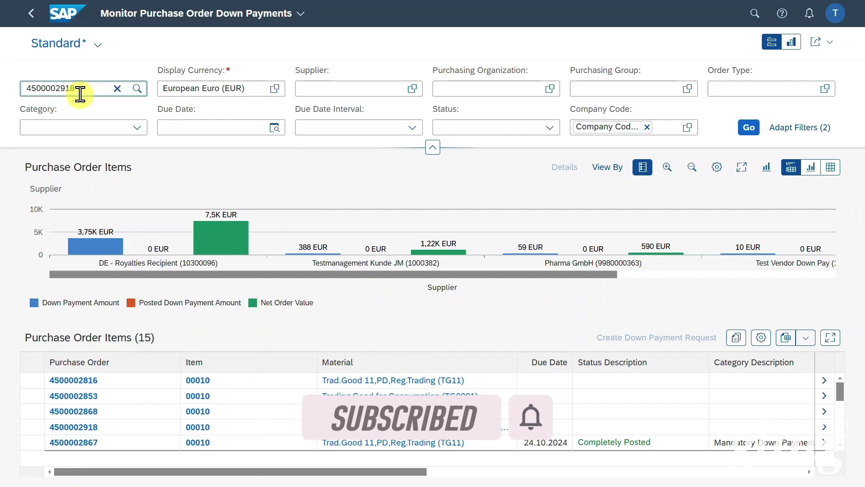
pyautogui.click(748, 128)
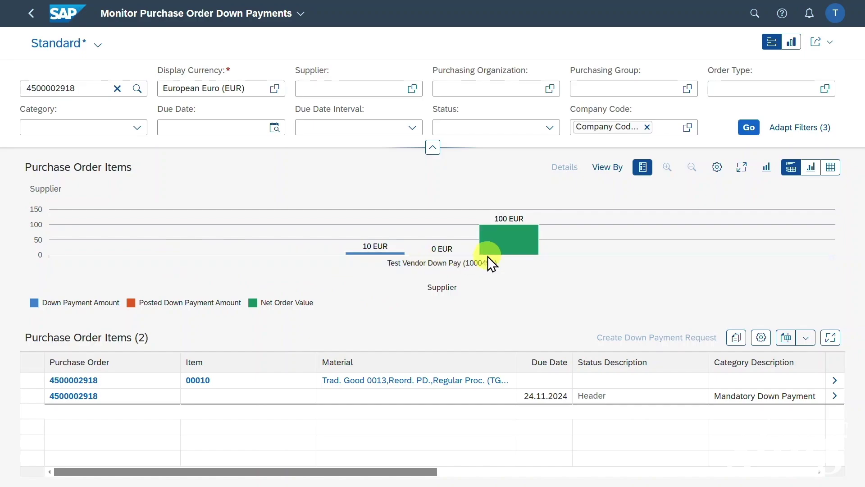
pyautogui.moveTo(247, 471); pyautogui.dragTo(208, 315)
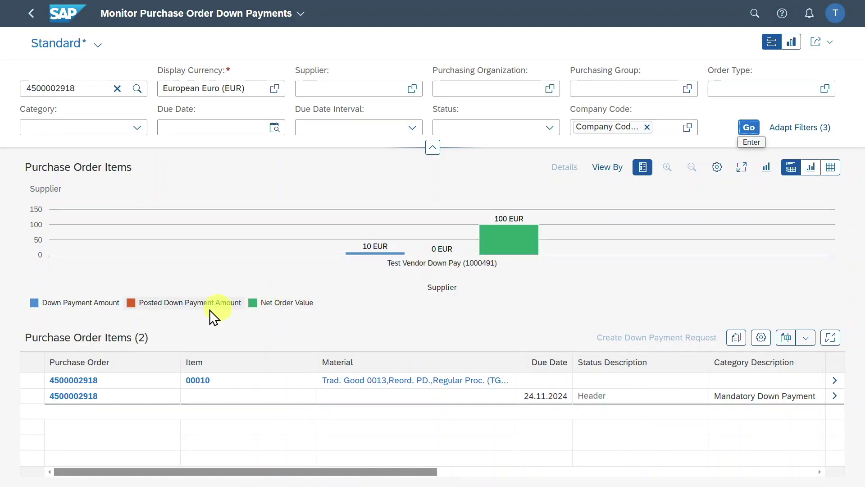
# Start a down payment request for the order's mandatory down payment line and copy the posting date 24.11.2024 into the journal entry date.
pyautogui.click(27, 399)
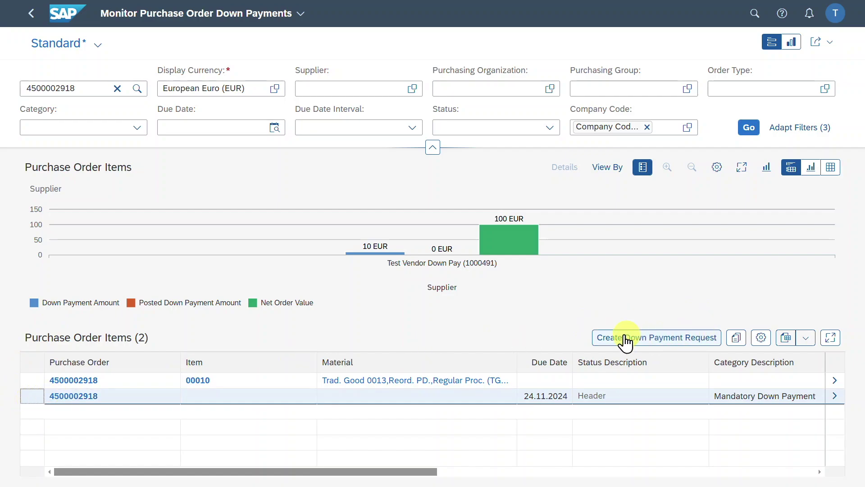
pyautogui.click(615, 342)
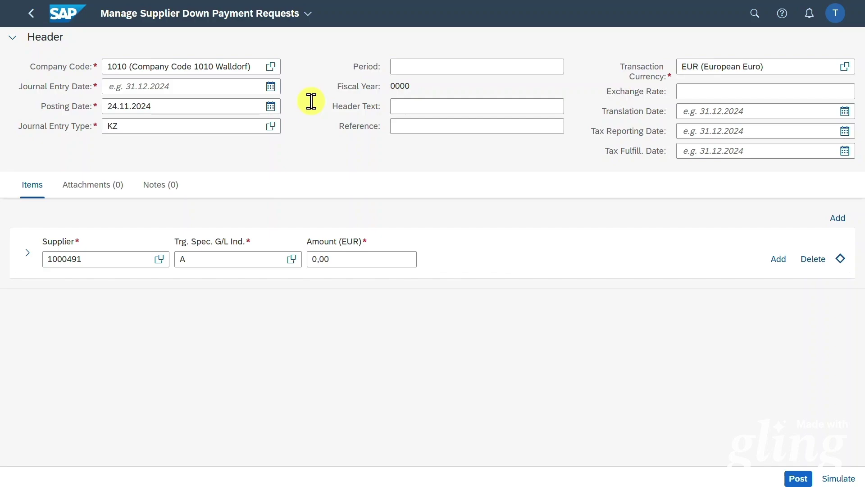
pyautogui.moveTo(152, 106); pyautogui.dragTo(77, 106)
pyautogui.hotkey('ctrl', 'c')
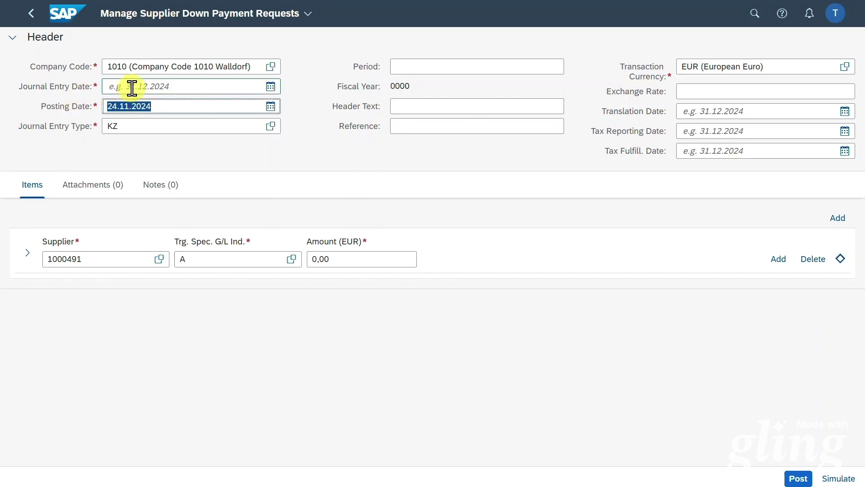
pyautogui.click(135, 86)
pyautogui.hotkey('ctrl', 'v')
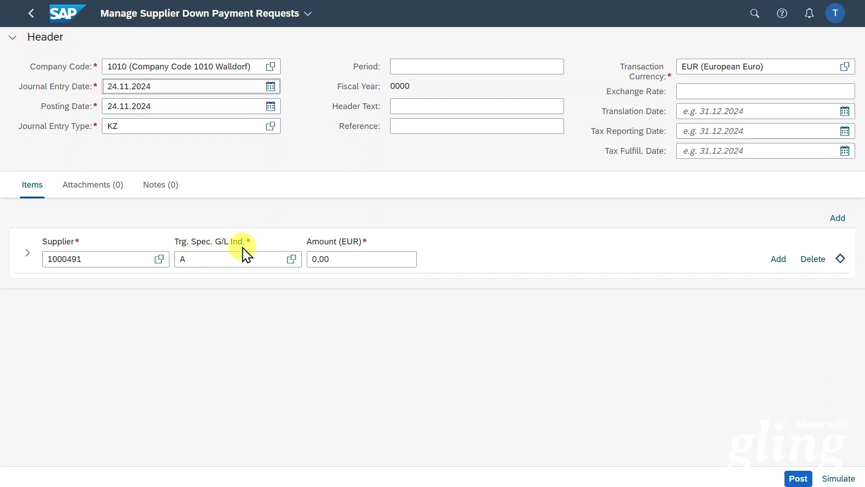
# Set the supplier item's amount to 10 EUR and expand its details to examine the G/L account.
pyautogui.click(316, 260)
pyautogui.write('10')
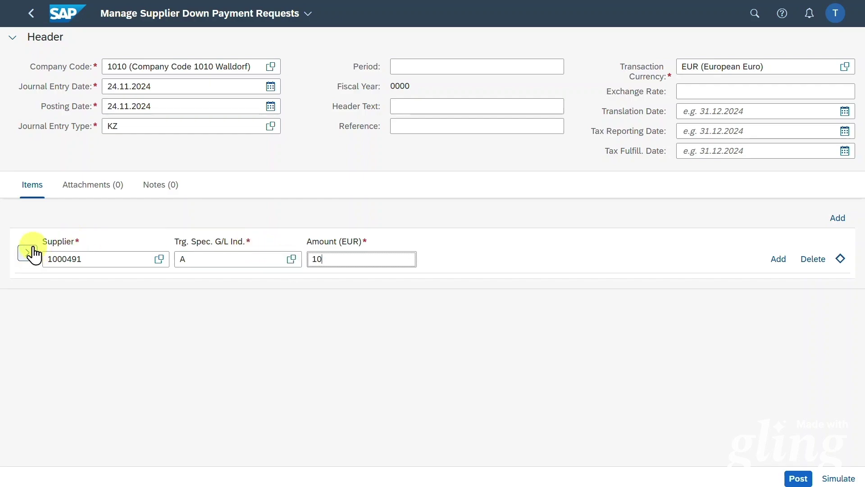
pyautogui.click(32, 255)
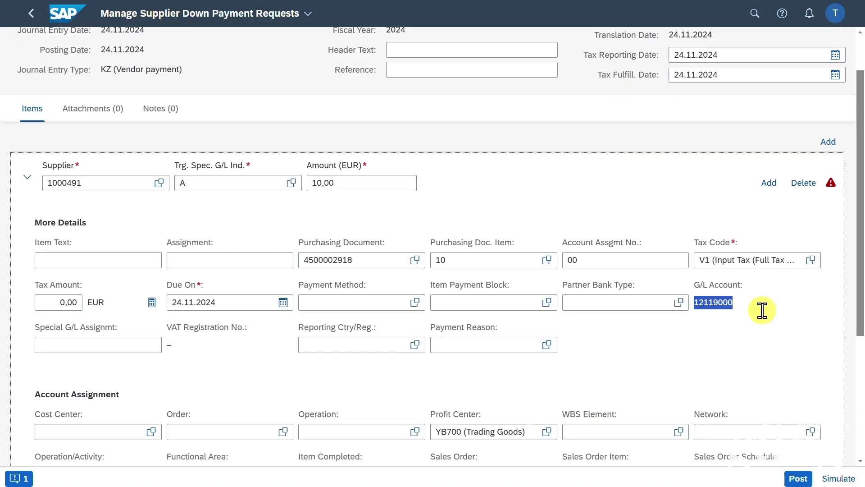
pyautogui.click(705, 300)
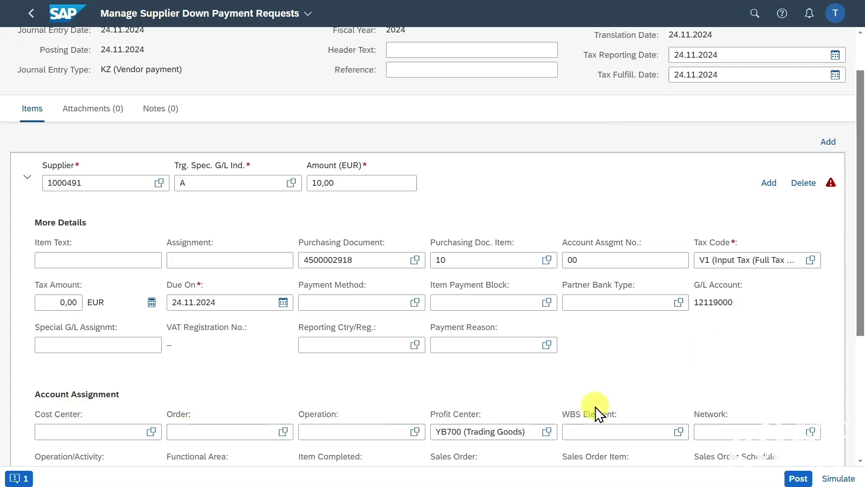
# Read the details of the tax warning and have the item's tax amount calculated.
pyautogui.click(18, 477)
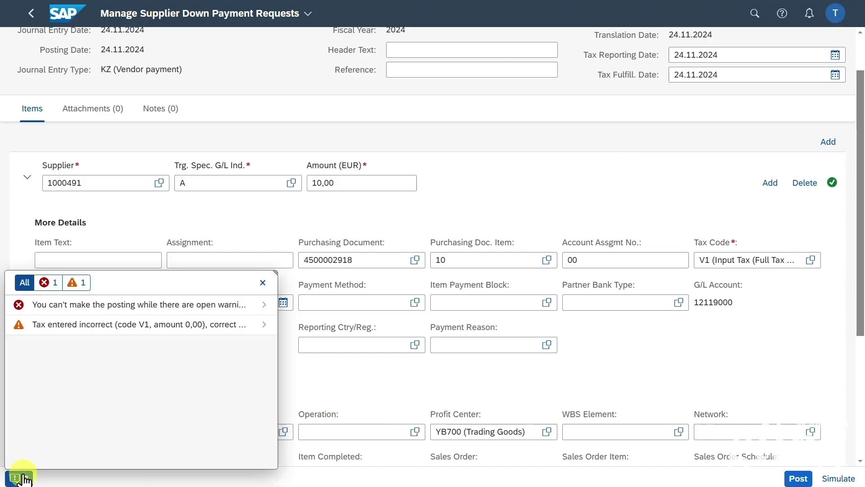
pyautogui.click(134, 328)
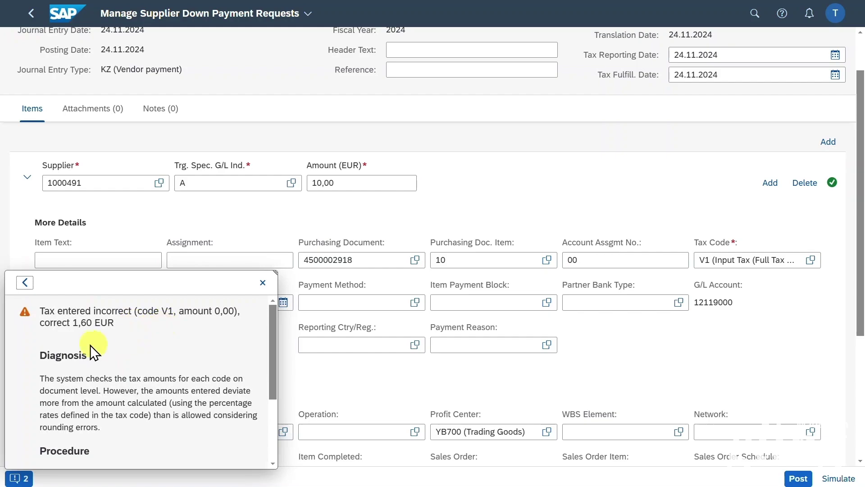
pyautogui.click(263, 283)
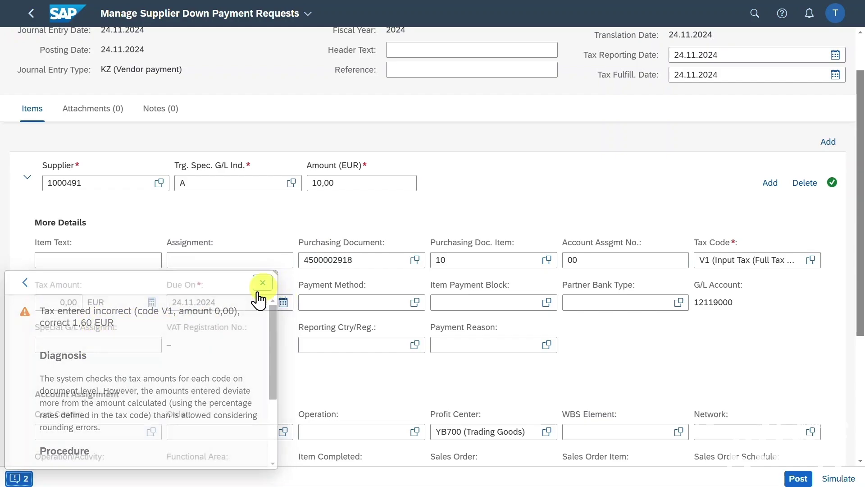
pyautogui.click(152, 302)
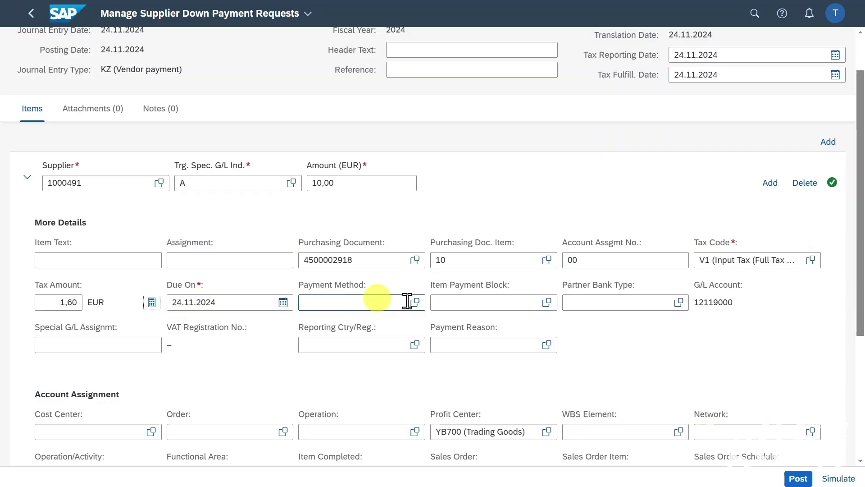
# Post the down payment request and display the resulting journal entry.
pyautogui.click(798, 478)
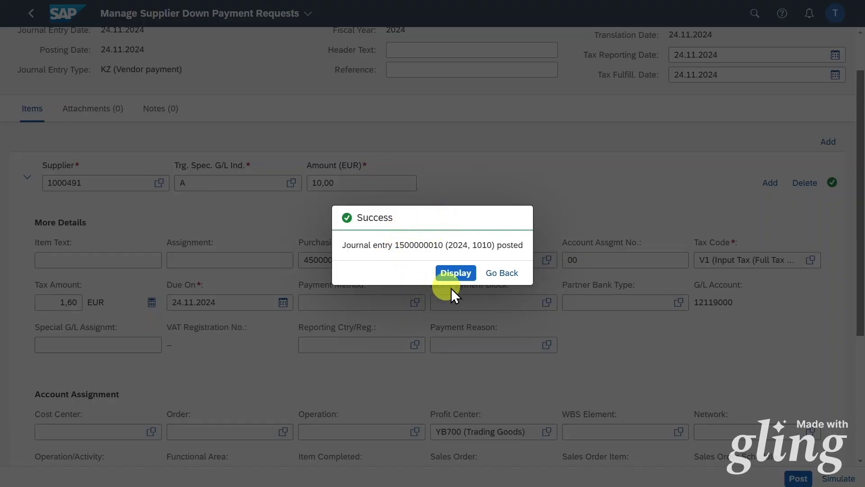
pyautogui.click(456, 273)
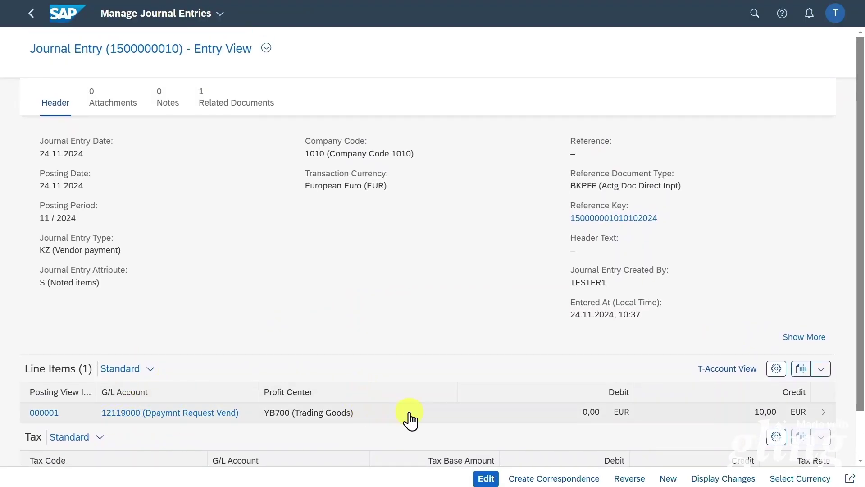
# Find and open the Manage Automatic Payments app.
pyautogui.click(755, 14)
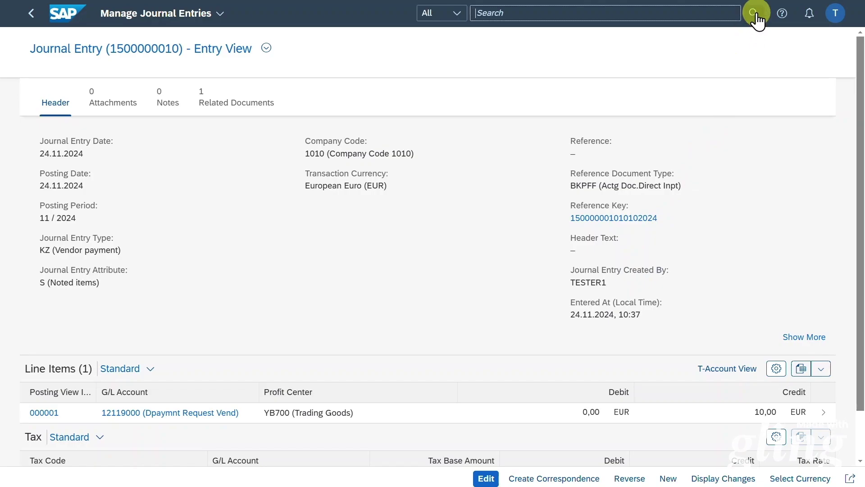
pyautogui.write('manage automatic')
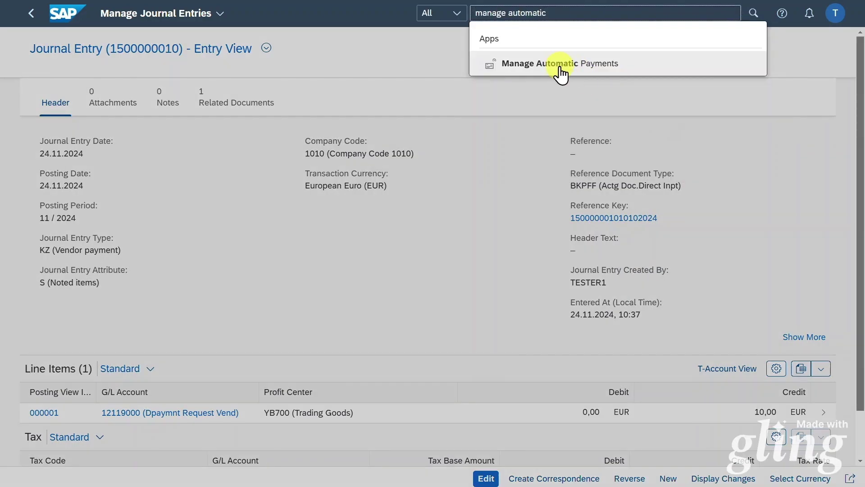
pyautogui.click(545, 63)
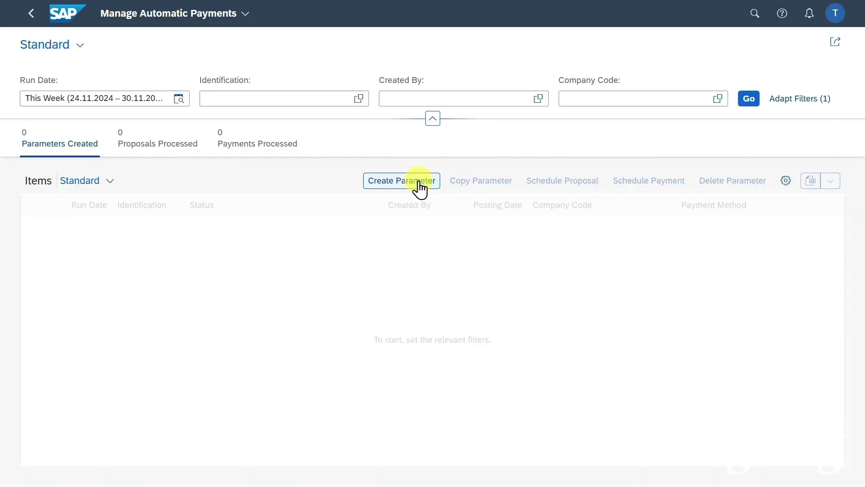
# Create a payment parameter with run date 24.11.2024 and identification Test1.
pyautogui.click(416, 184)
pyautogui.click(407, 265)
pyautogui.write('Test1')
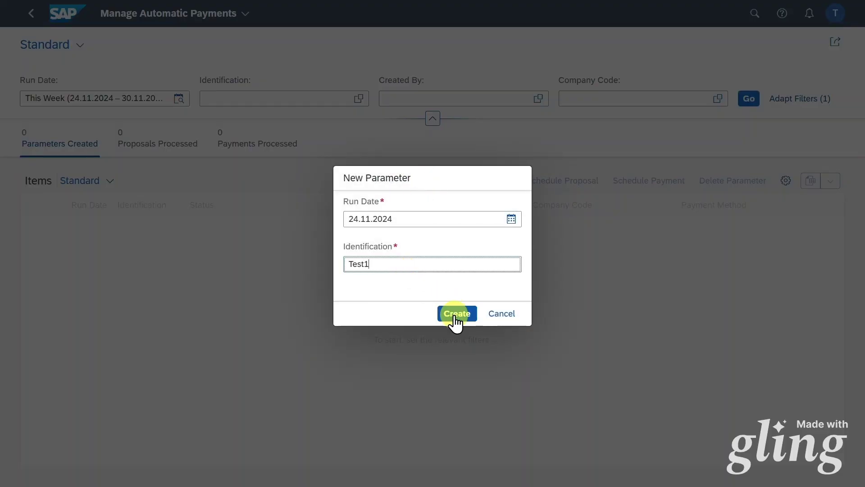
pyautogui.click(456, 314)
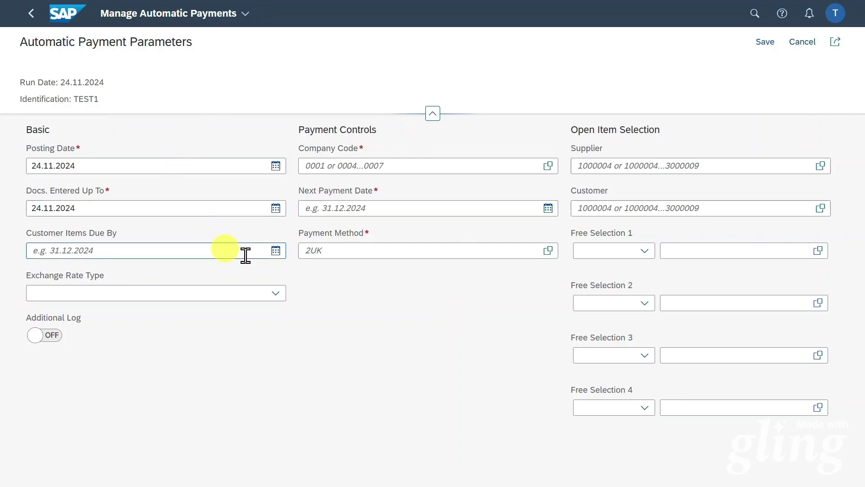
# Enter company code 1010, next payment date 30.11.2024, payment methods T and U and the supplier, enable the additional log, and save the parameters.
pyautogui.click(367, 167)
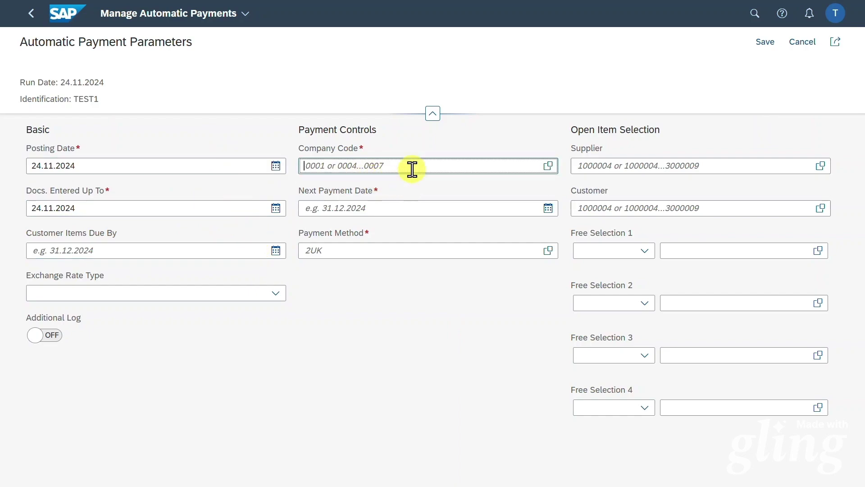
pyautogui.write('1010')
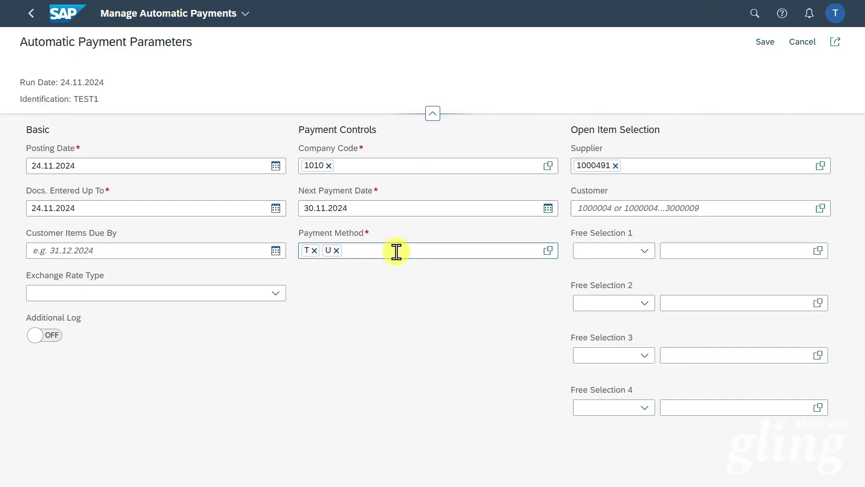
pyautogui.click(440, 307)
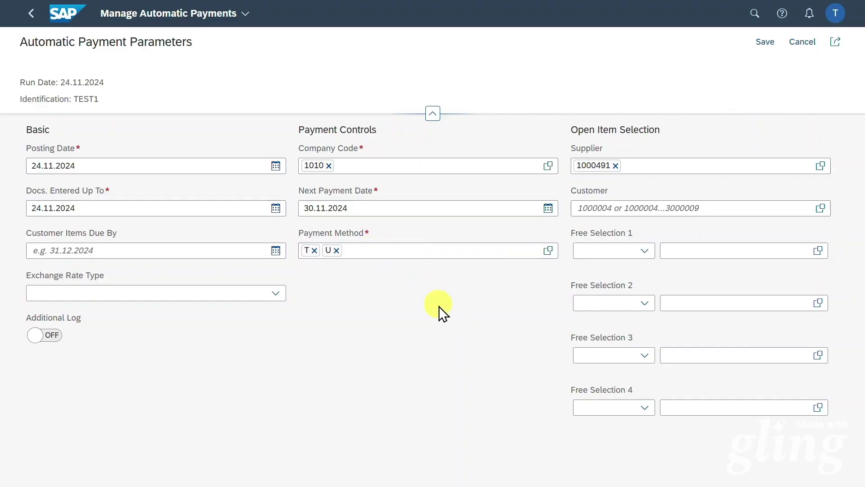
pyautogui.click(55, 338)
pyautogui.click(765, 41)
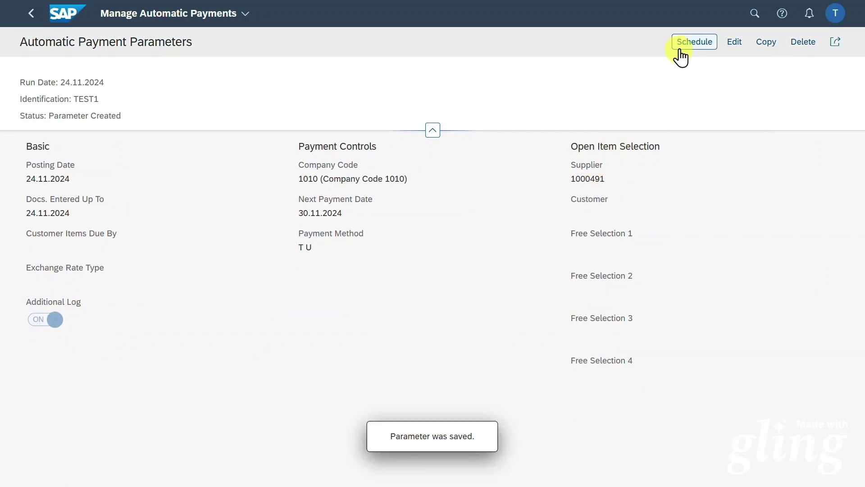
# Schedule a payment proposal for the TEST1 parameters.
pyautogui.click(686, 42)
pyautogui.click(686, 66)
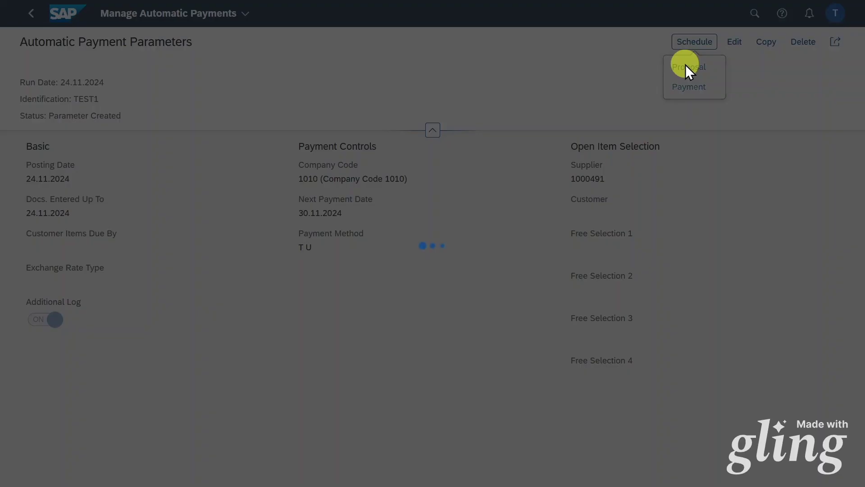
pyautogui.click(451, 323)
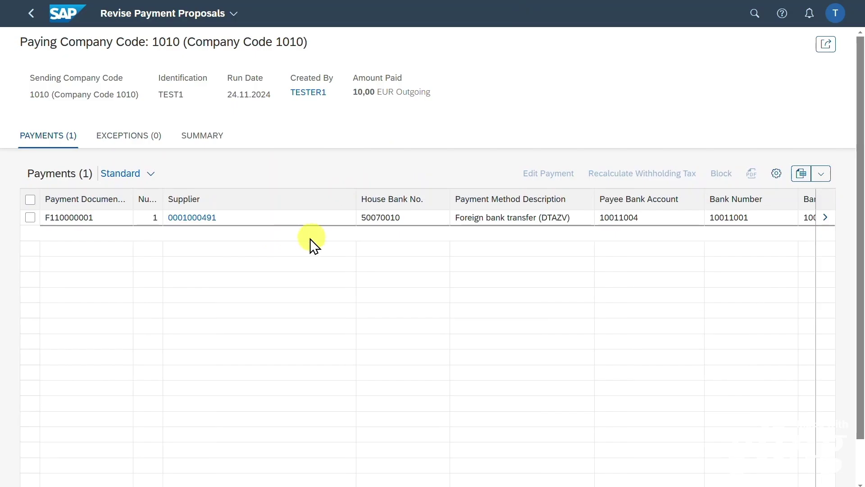
# Open the proposed supplier payment's details and examine the items it contains.
pyautogui.click(826, 218)
pyautogui.scroll(-3, 610, 274)
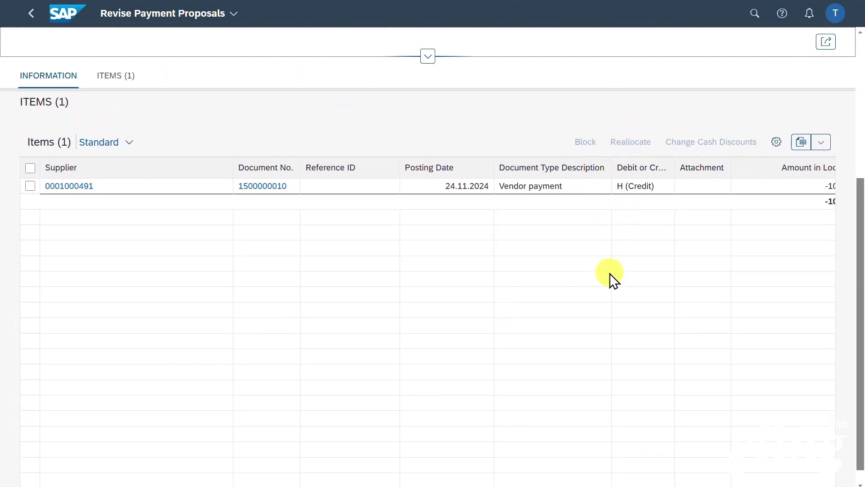
# Examine the proposed payment item's amounts and return to the automatic payments overview.
pyautogui.moveTo(540, 478); pyautogui.dragTo(785, 483)
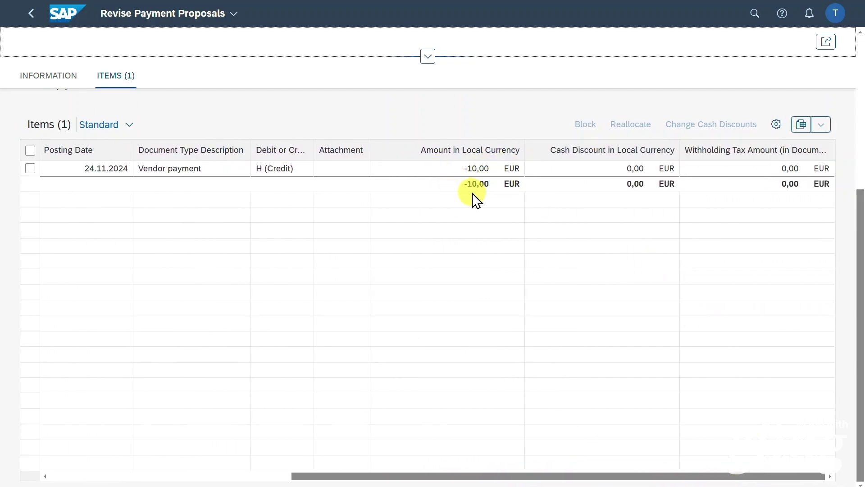
pyautogui.moveTo(455, 476); pyautogui.dragTo(171, 476)
pyautogui.click(32, 13)
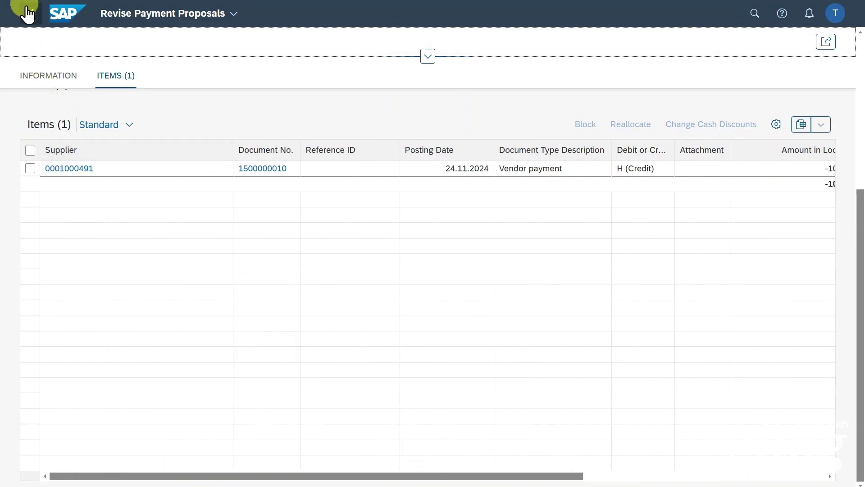
pyautogui.click(31, 14)
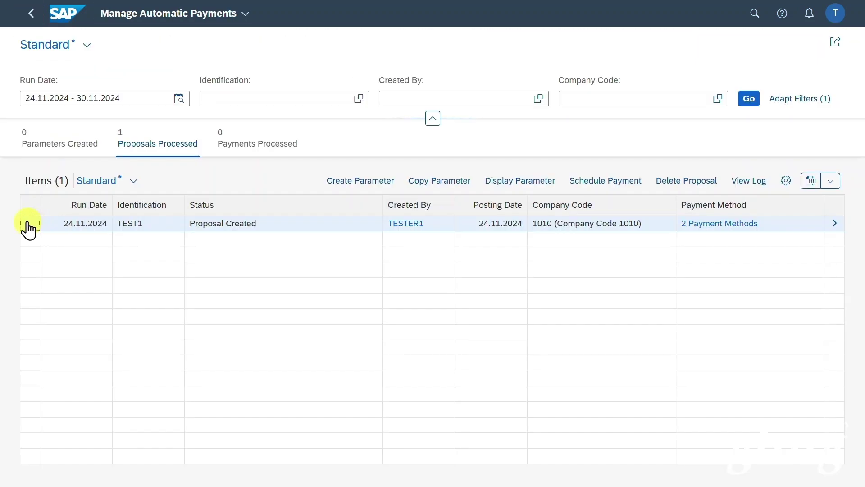
# Schedule the payment run for the TEST1 proposal and open the details of the processed payment.
pyautogui.click(609, 180)
pyautogui.click(453, 323)
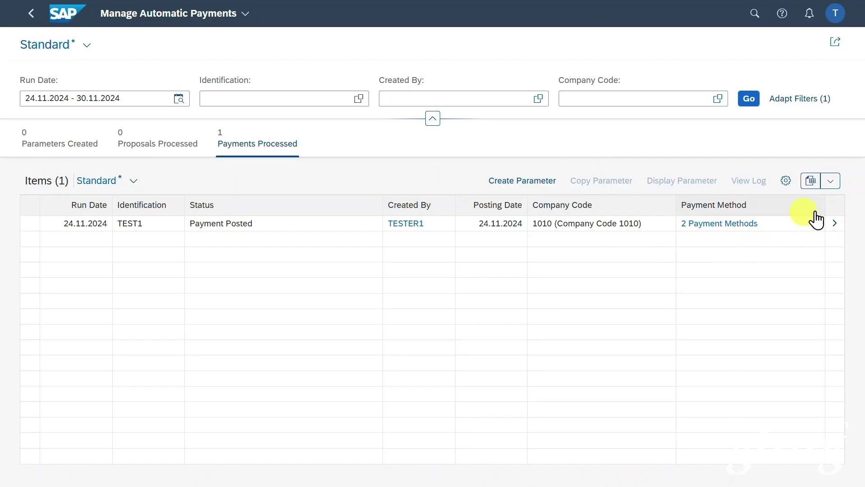
pyautogui.click(833, 226)
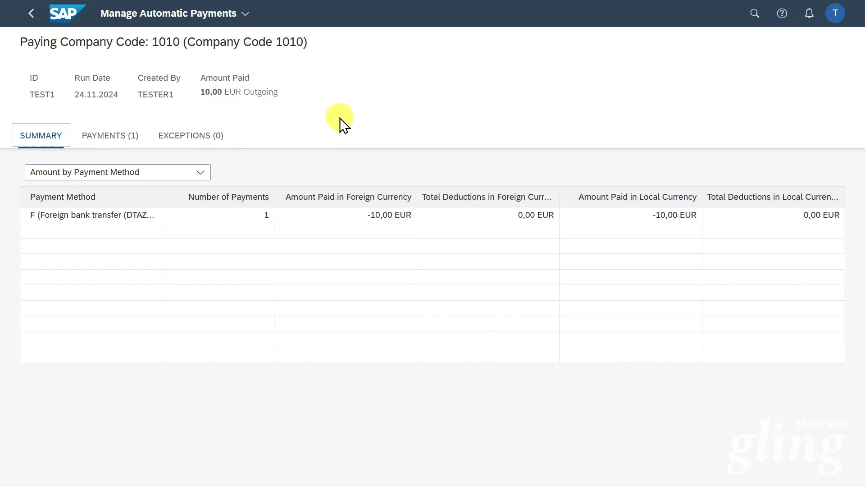
# Post the purchase order's goods receipt in the Post Goods Receipt for Purchasing Document app and display the material document's process flow.
pyautogui.click(755, 13)
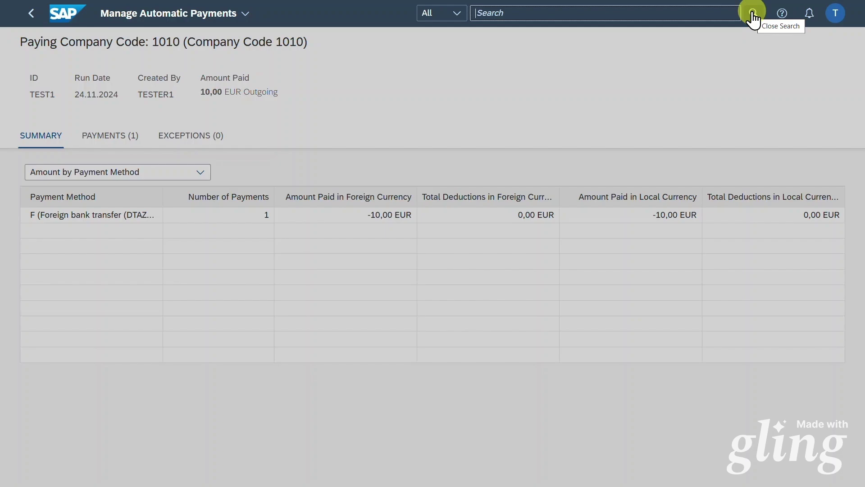
pyautogui.write('post goods')
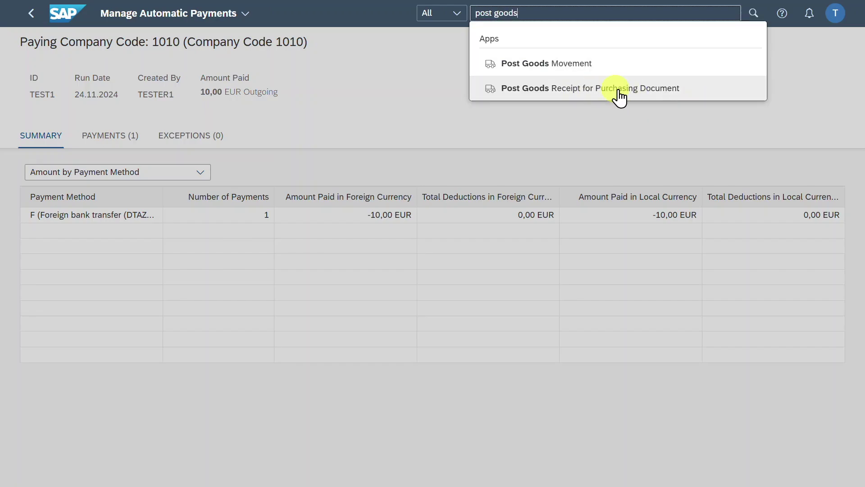
pyautogui.click(570, 89)
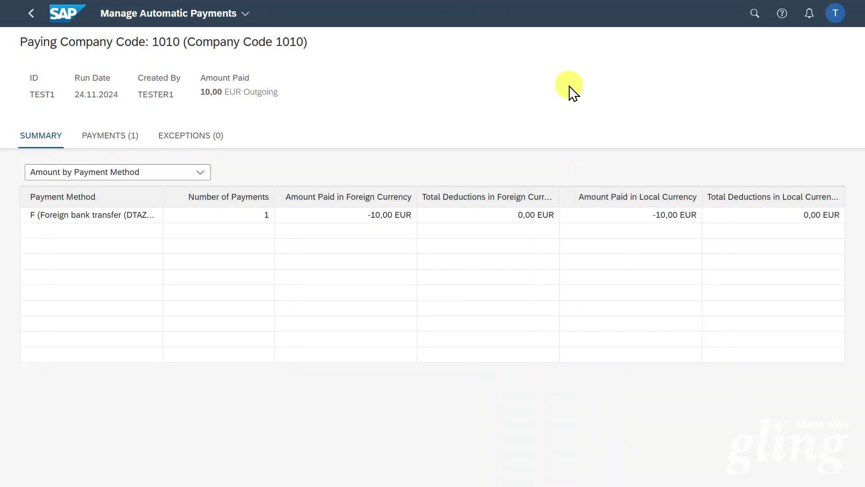
pyautogui.click(468, 51)
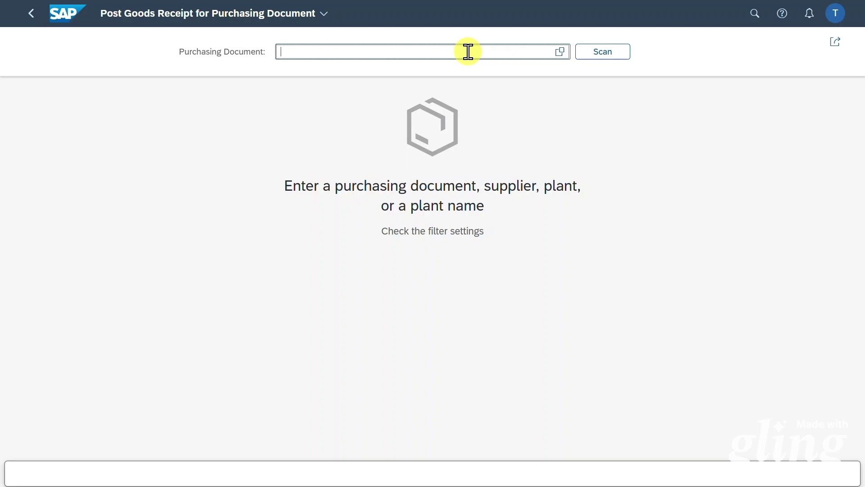
pyautogui.hotkey('ctrl', 'v')
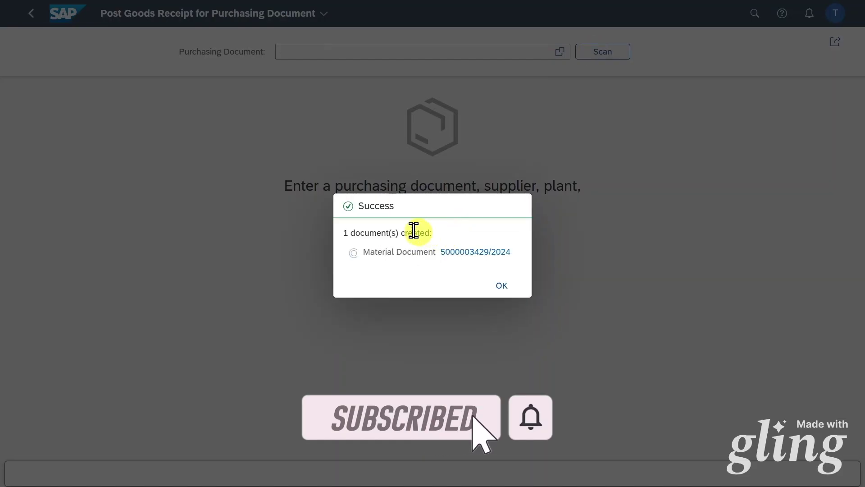
pyautogui.click(465, 252)
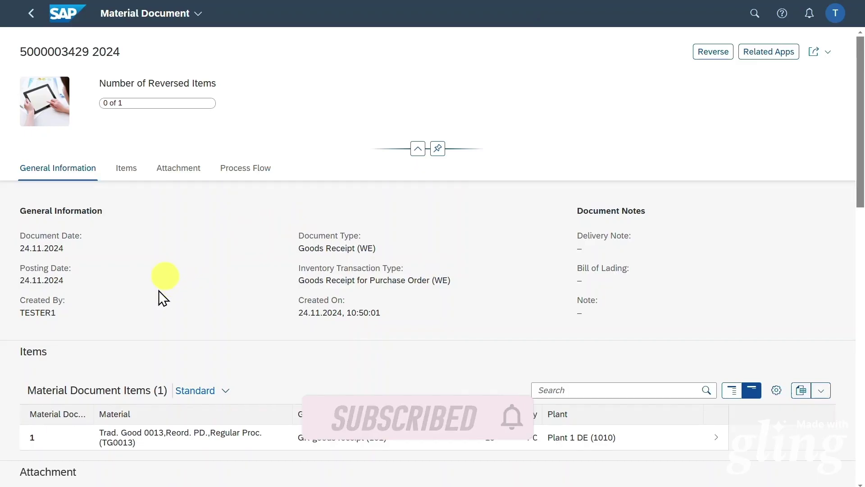
pyautogui.click(239, 169)
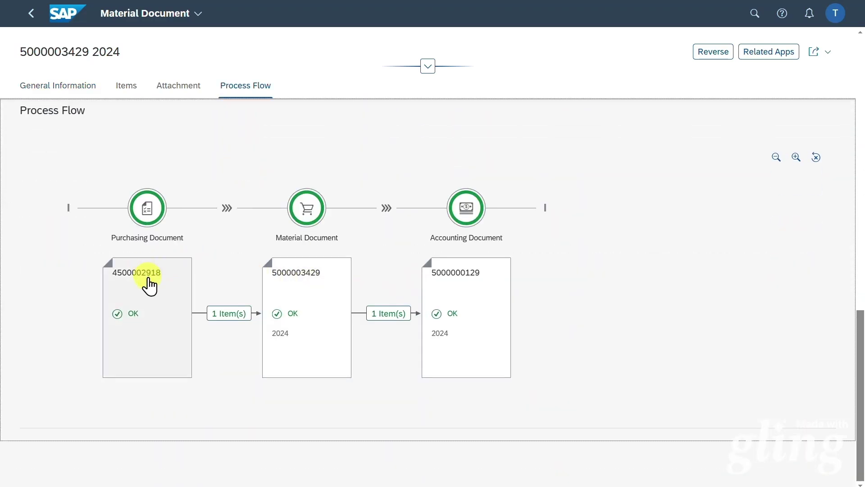
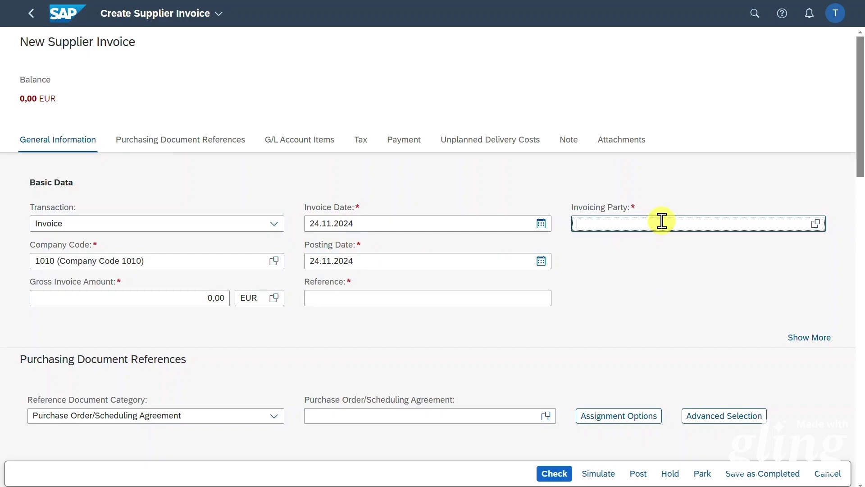
# Enter Test Vendor Down Pay as invoicing party, reference TEST and a gross amount of 100,00 EUR in the new supplier invoice.
pyautogui.write('1000491')
pyautogui.click(343, 301)
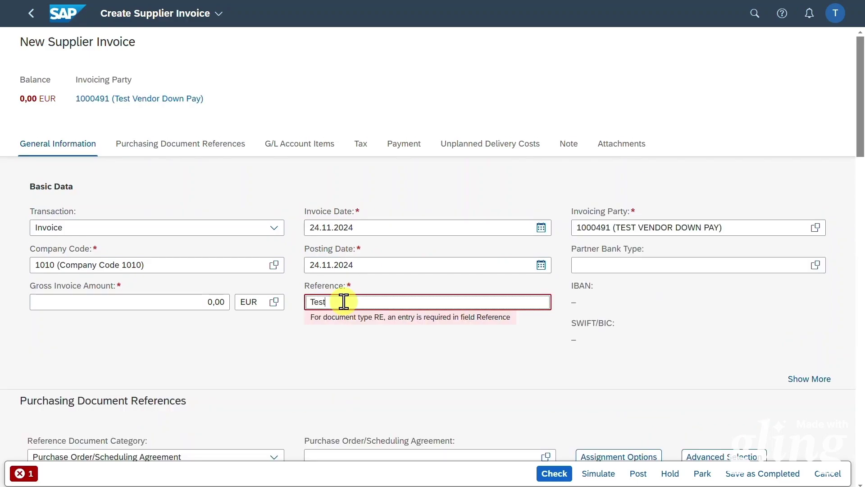
pyautogui.write('Test')
pyautogui.click(207, 301)
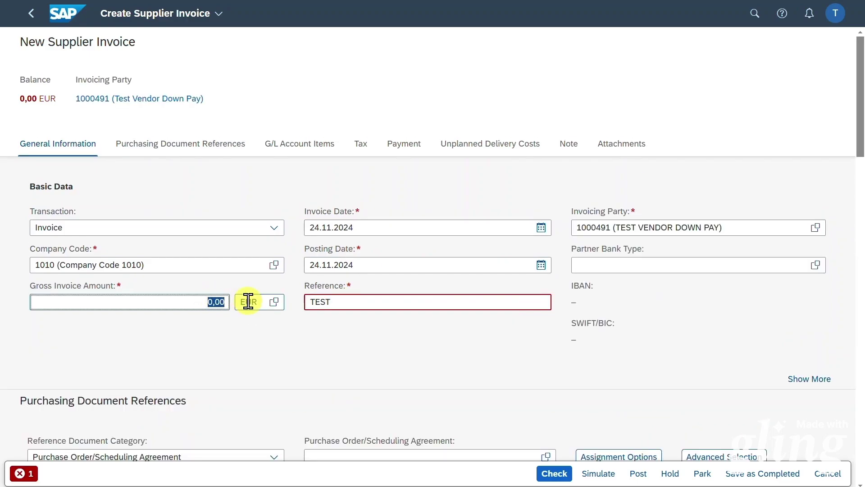
pyautogui.write('100,00')
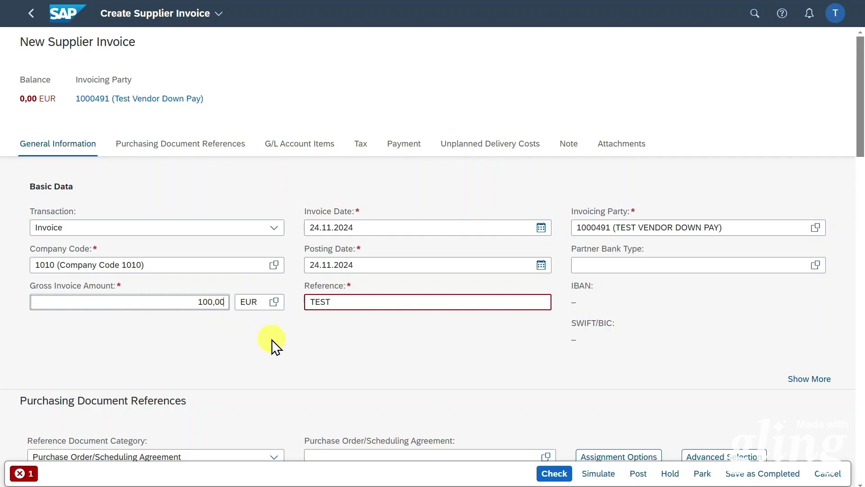
# Assign the purchase order as the supplier invoice's purchasing document reference and dismiss the message list.
pyautogui.click(391, 287)
pyautogui.write('4500002918')
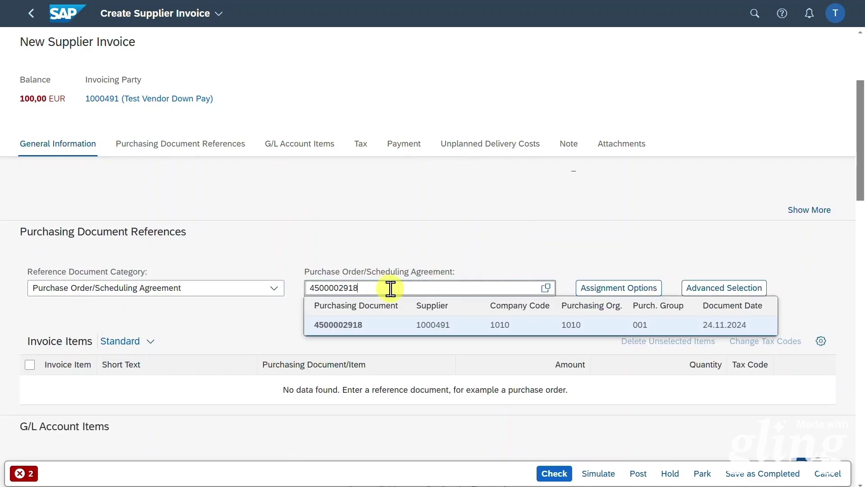
pyautogui.click(398, 324)
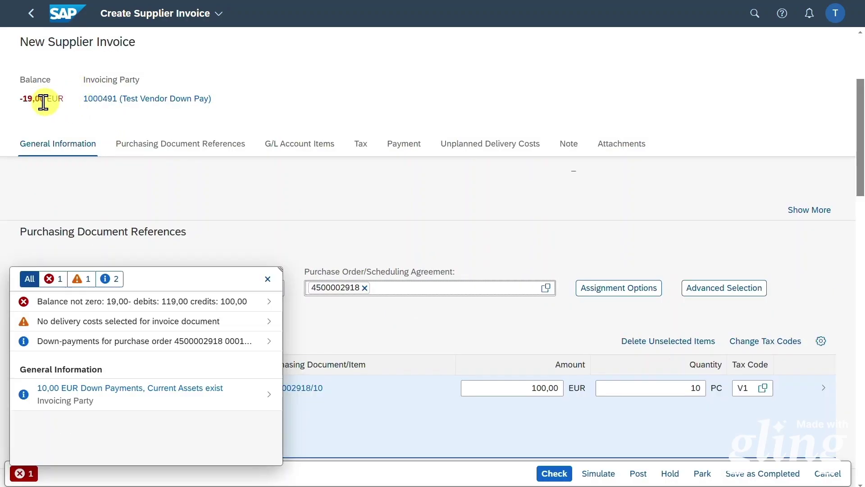
pyautogui.click(267, 281)
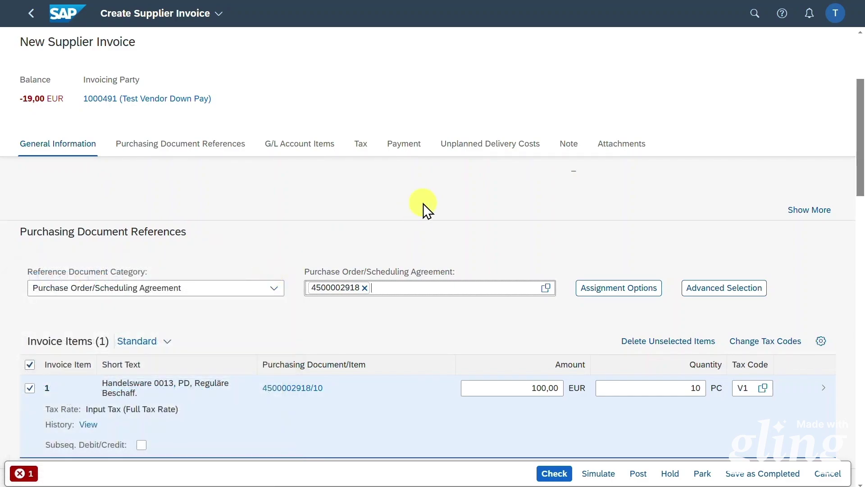
# Correct the gross invoice amount to 119,00 EUR, check the supplier invoice, and post it.
pyautogui.click(174, 300)
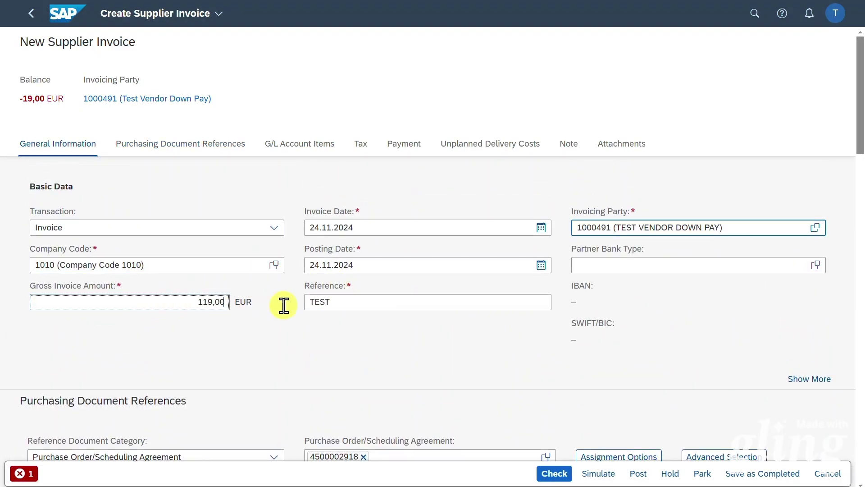
pyautogui.click(554, 474)
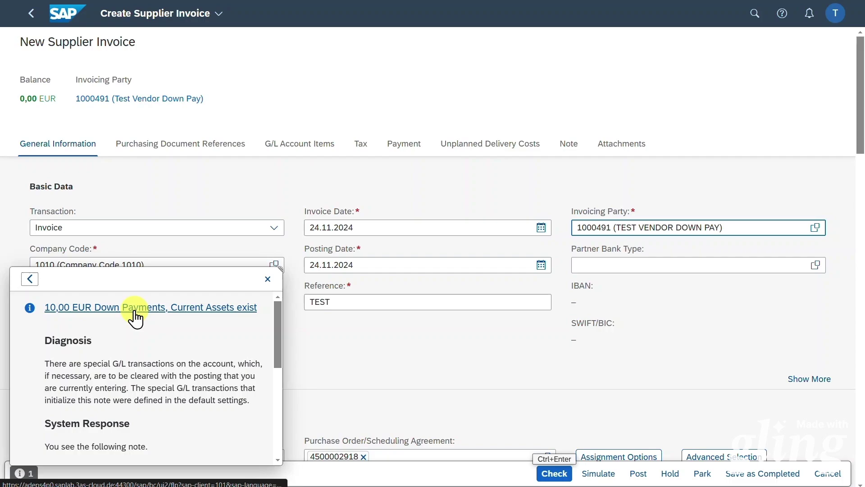
pyautogui.click(268, 278)
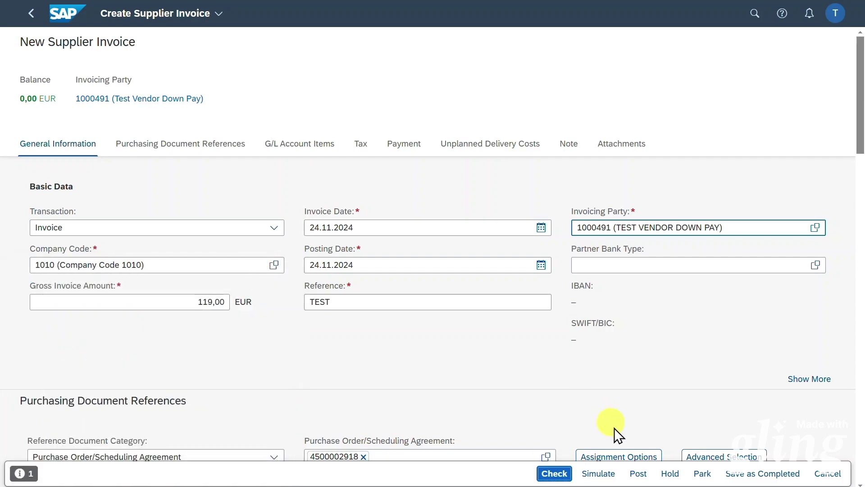
pyautogui.click(637, 473)
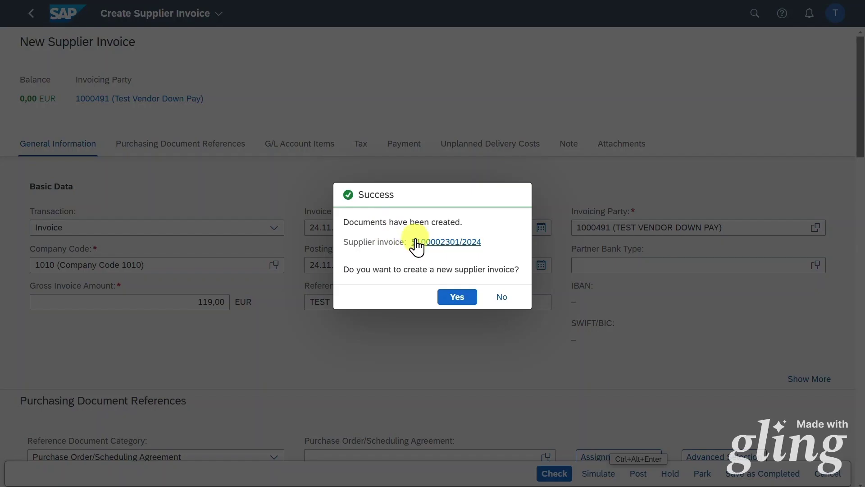
# Open the process flow from the posted supplier invoice, restart it from the purchase order, and examine the linked documents.
pyautogui.click(448, 242)
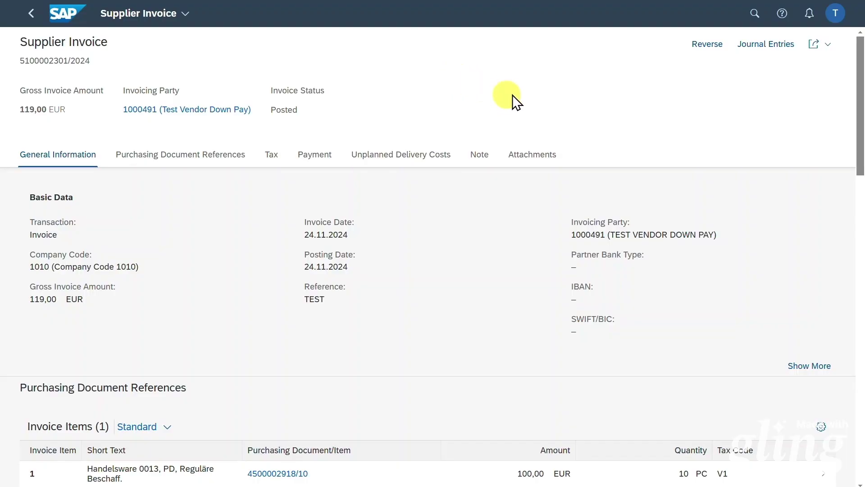
pyautogui.click(766, 45)
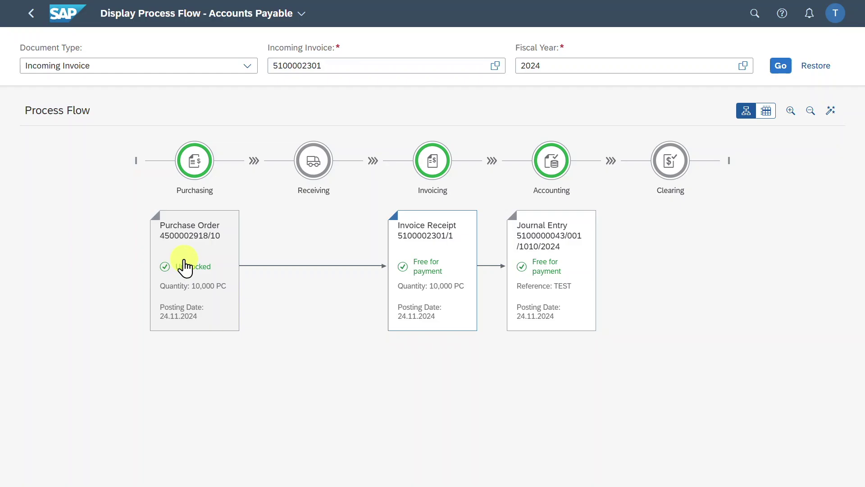
pyautogui.click(209, 248)
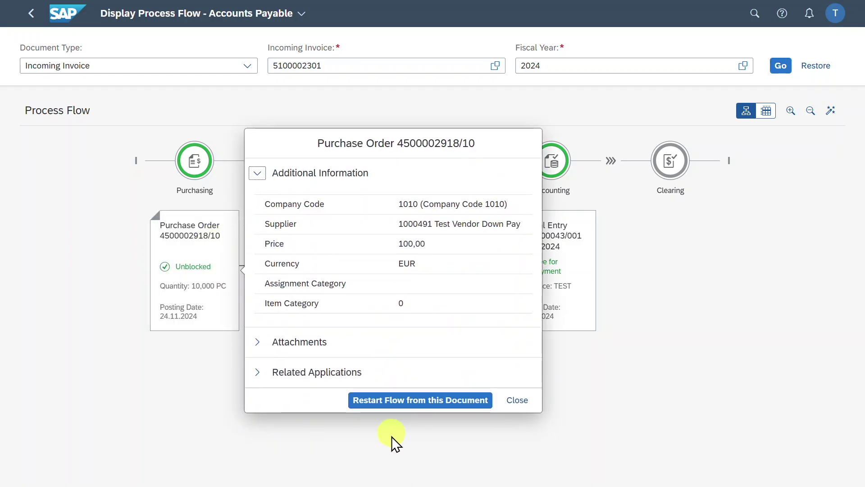
pyautogui.click(401, 403)
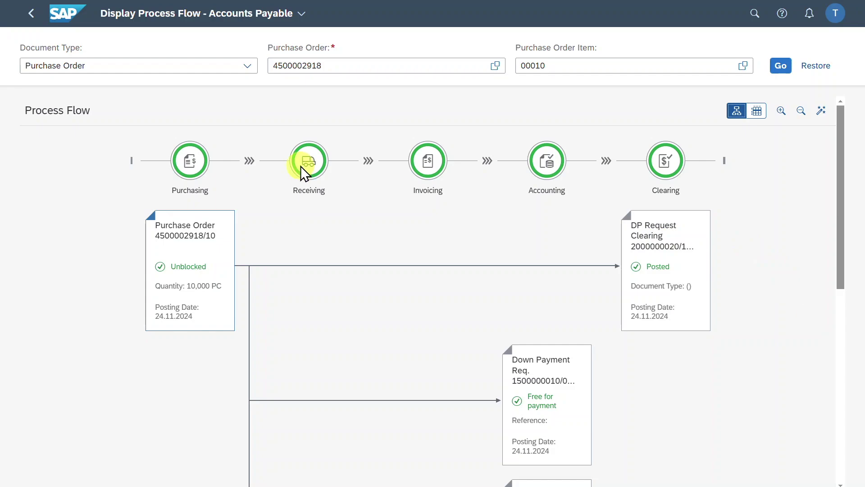
pyautogui.scroll(-10, 332, 216)
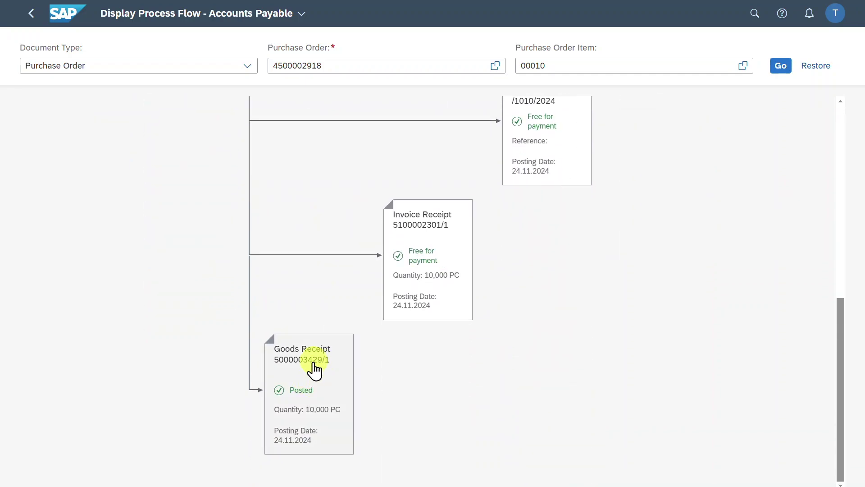
pyautogui.scroll(1, 351, 379)
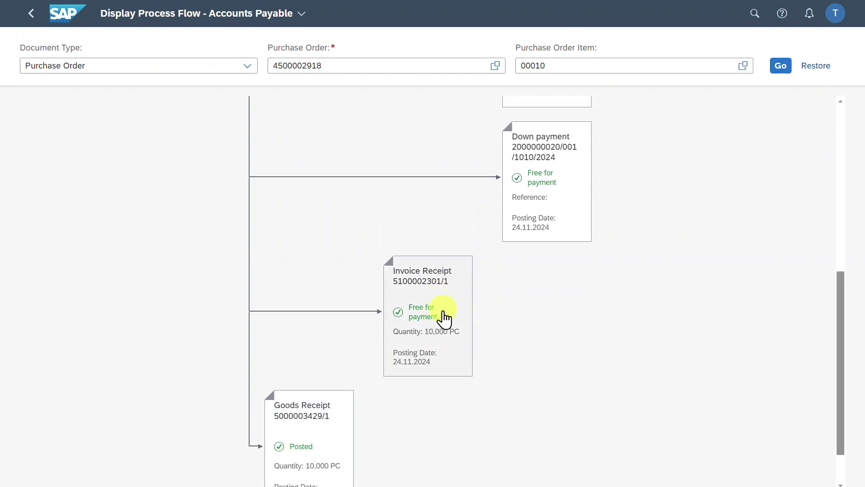
pyautogui.scroll(4, 448, 347)
pyautogui.scroll(1, 473, 351)
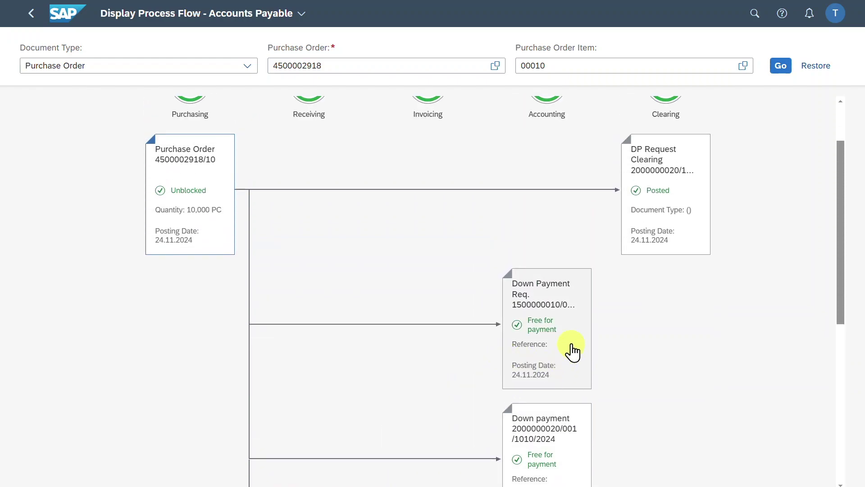
pyautogui.scroll(-1, 547, 273)
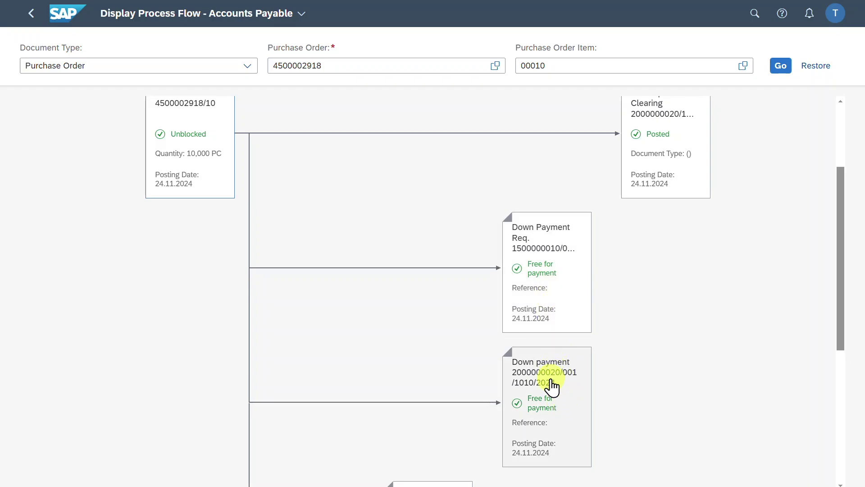
pyautogui.scroll(3, 552, 386)
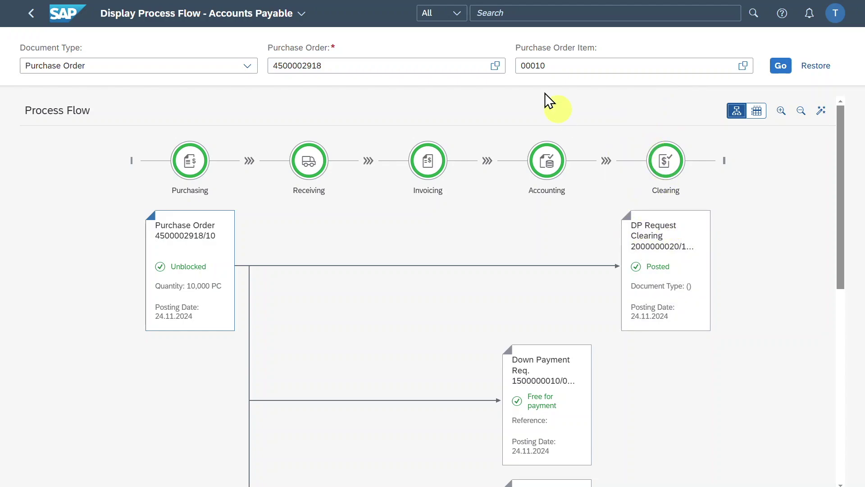
# Open the Clear Outgoing Payments app and filter by company code 1010 and the supplier number of Test Vendor Down Pay.
pyautogui.click(528, 16)
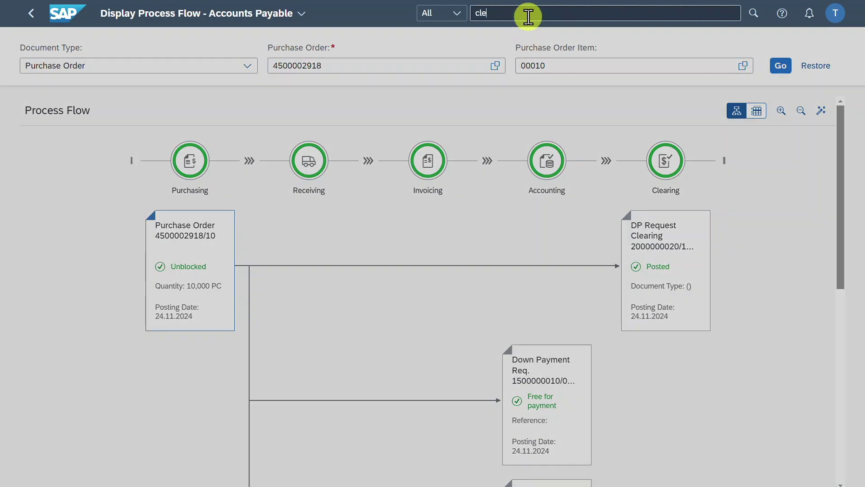
pyautogui.write('clear outgo')
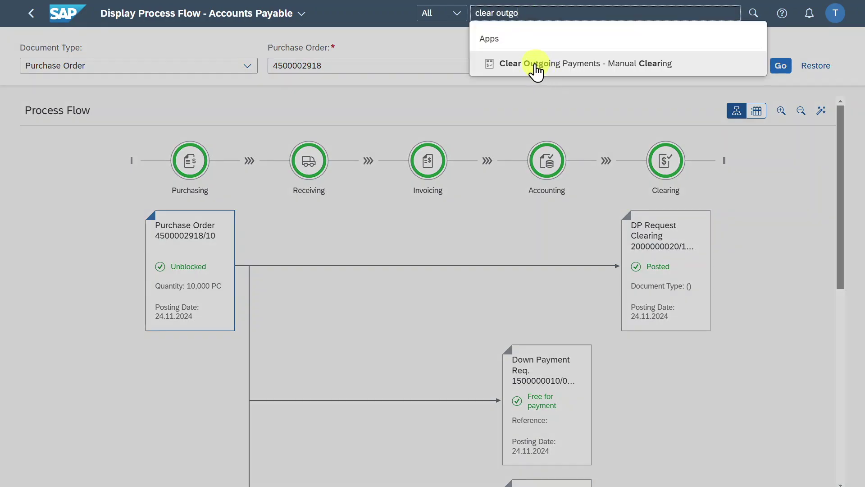
pyautogui.click(538, 67)
pyautogui.click(206, 100)
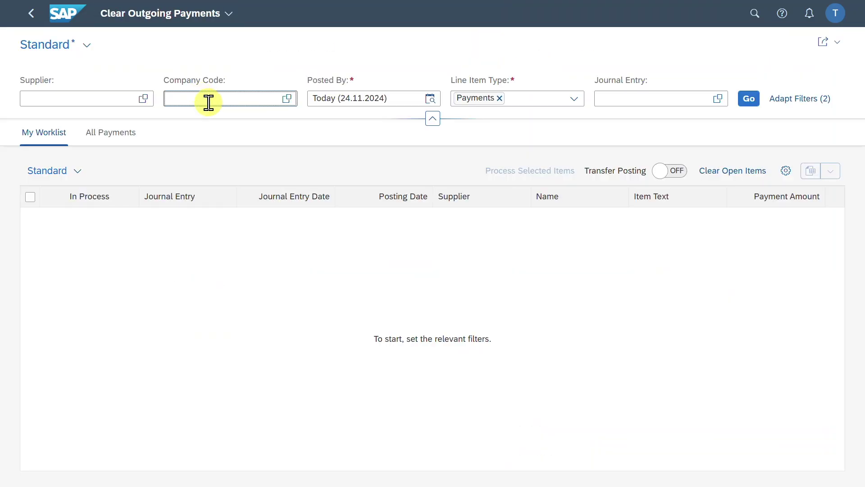
pyautogui.press('Return')
pyautogui.click(121, 97)
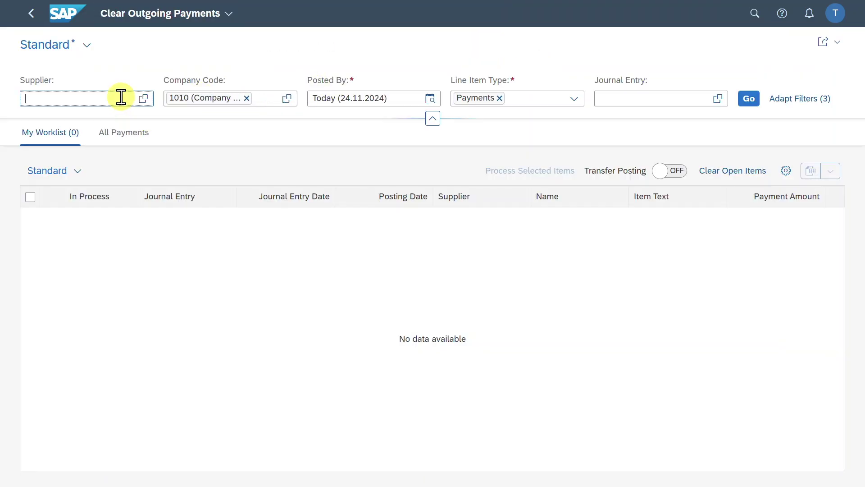
pyautogui.press('super+v')
pyautogui.scroll(-3, 116, 203)
pyautogui.click(91, 315)
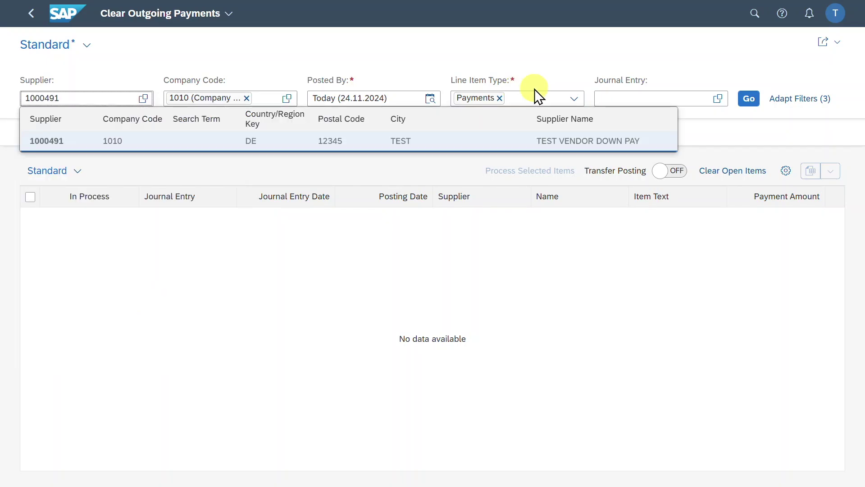
# Add Down Payments to the line item types and list the matching worklist items.
pyautogui.click(552, 96)
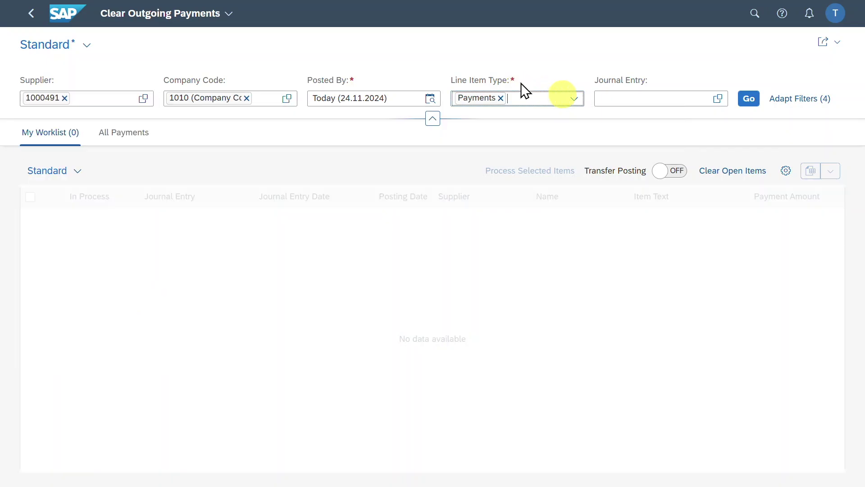
pyautogui.click(574, 100)
pyautogui.click(509, 136)
pyautogui.click(695, 116)
pyautogui.click(745, 129)
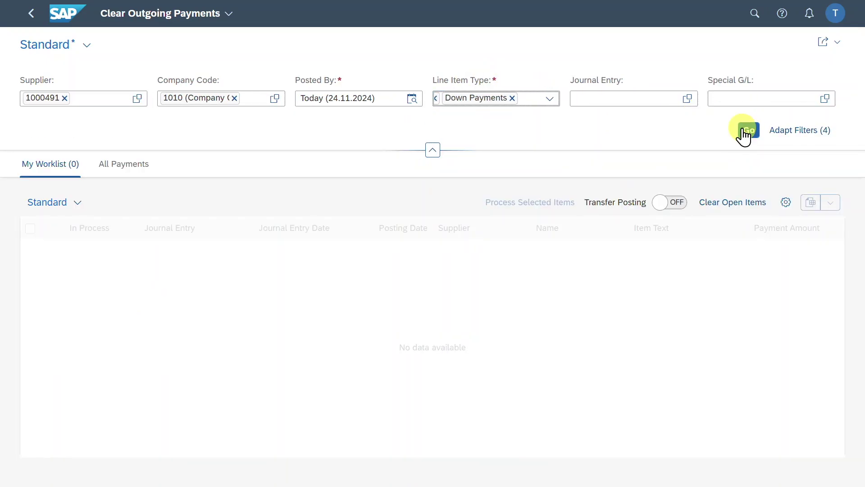
# Open the vendor's down payment, allocate -10,00 EUR of the open supplier invoice to it, and post the clearing.
pyautogui.click(30, 246)
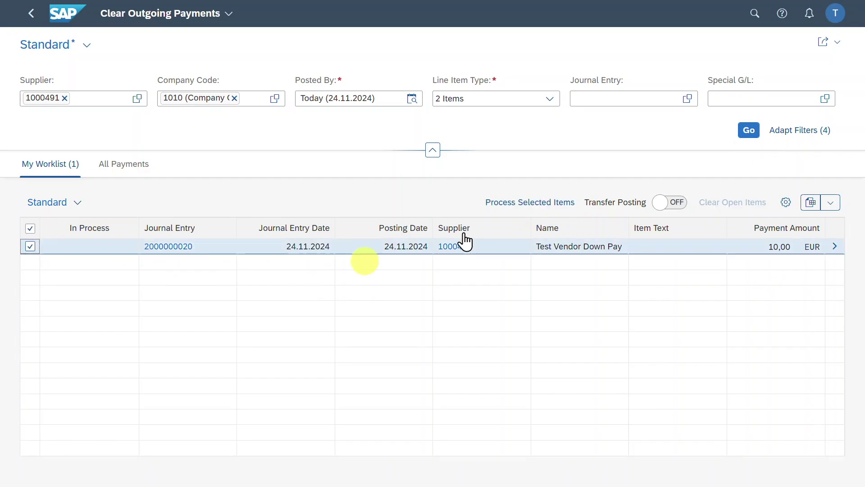
pyautogui.click(837, 248)
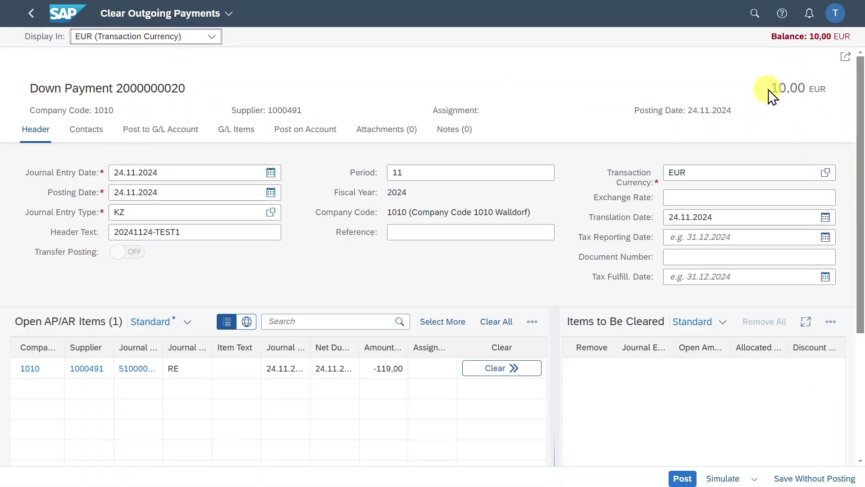
pyautogui.click(501, 369)
pyautogui.moveTo(743, 347); pyautogui.dragTo(775, 347)
pyautogui.write('-10,00')
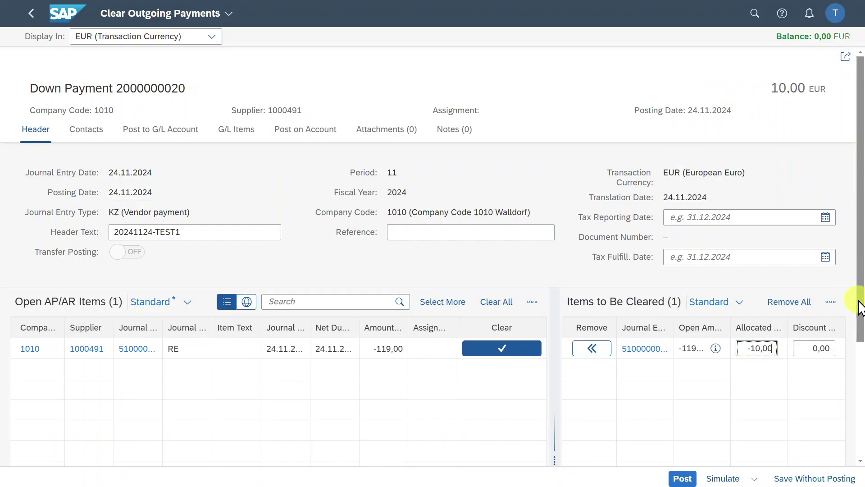
pyautogui.scroll(-1, 860, 342)
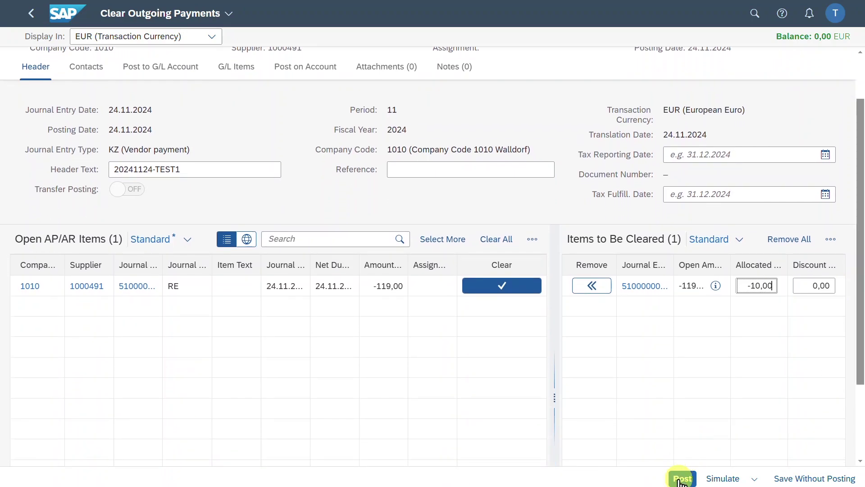
pyautogui.click(682, 479)
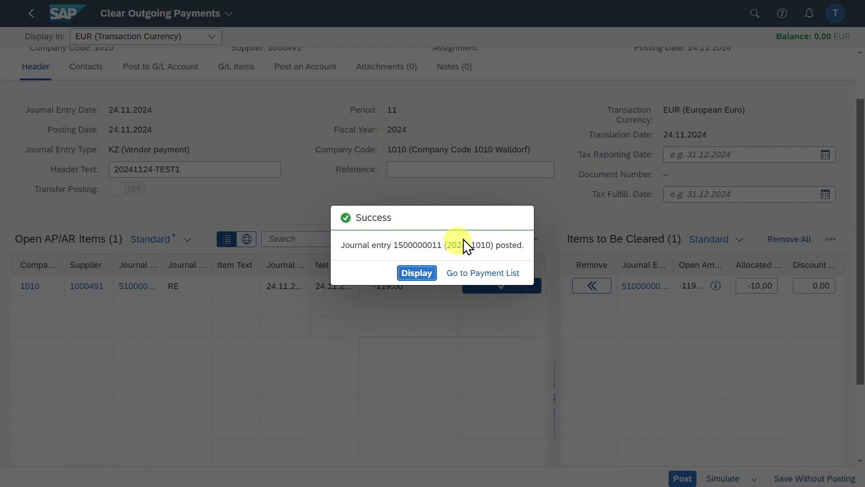
# Display the posted clearing journal entry and expand the purchase order in its related documents.
pyautogui.click(416, 272)
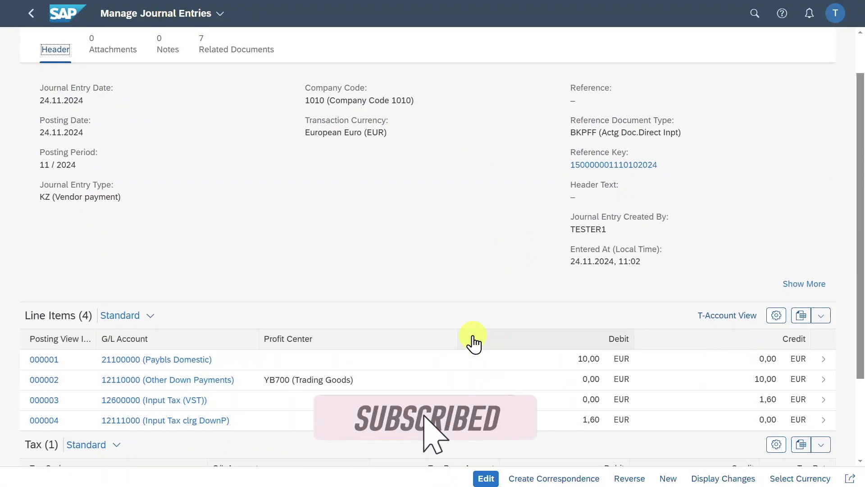
pyautogui.click(223, 103)
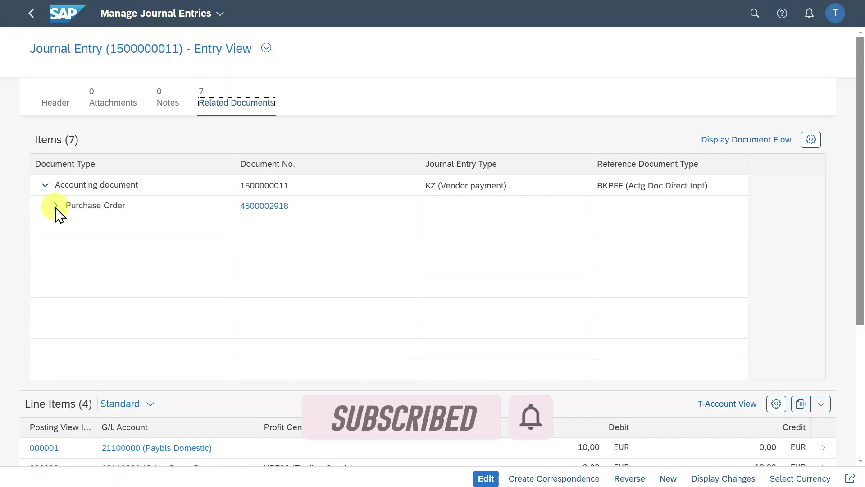
pyautogui.click(55, 205)
# Open the Manage Automatic Payments app and create a payment parameter with run date 24.11.2024 and identification Test2.
pyautogui.click(754, 13)
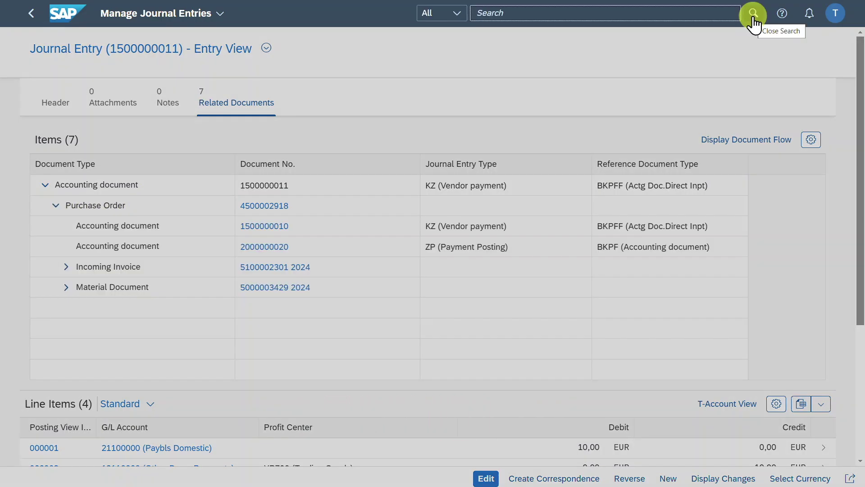
pyautogui.write('manage automa')
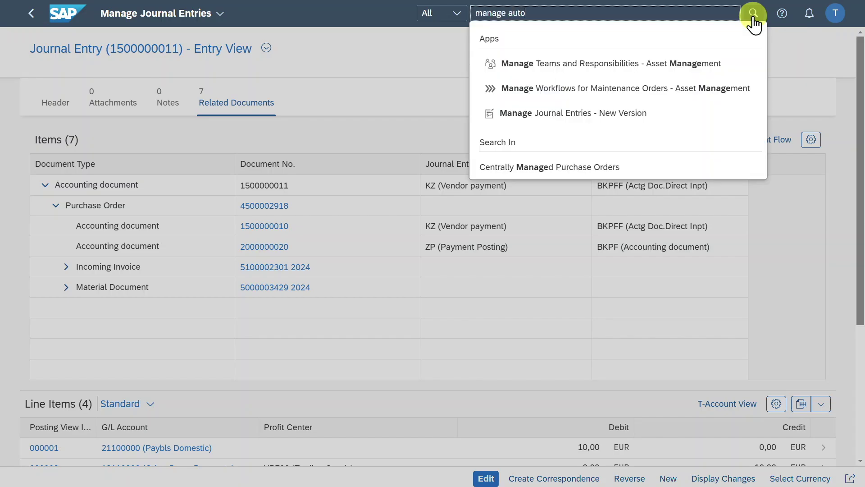
pyautogui.click(557, 68)
pyautogui.click(424, 180)
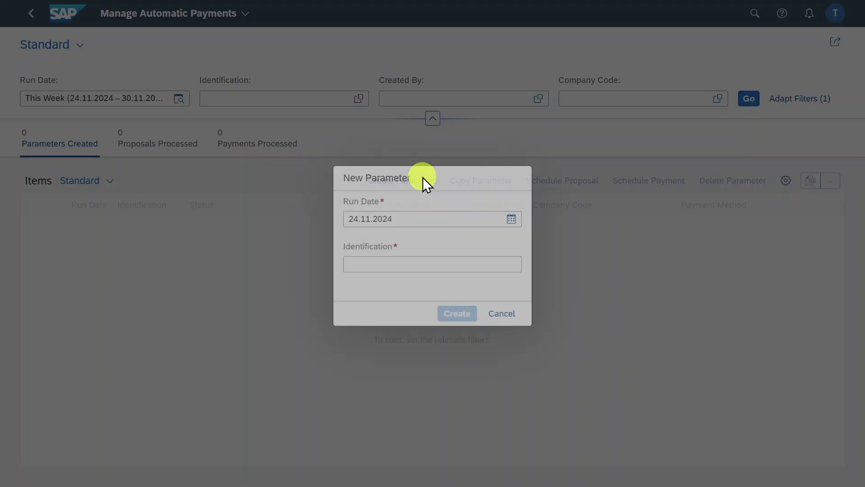
pyautogui.click(412, 265)
pyautogui.write('Tes')
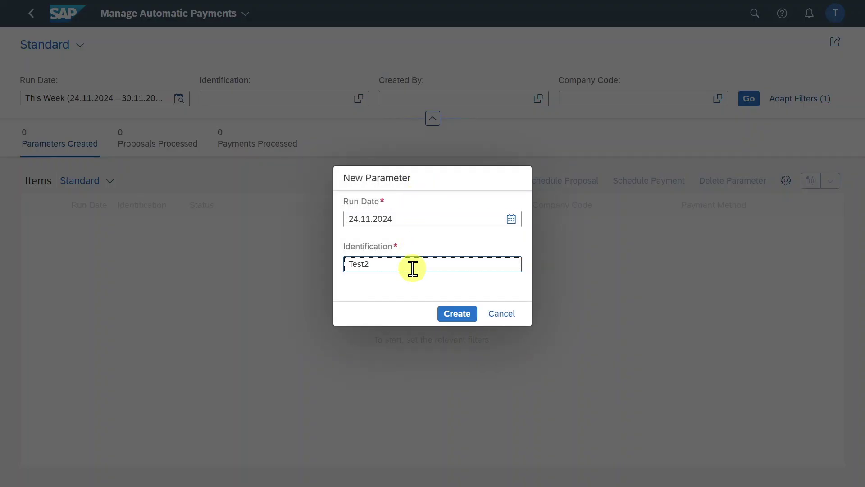
pyautogui.write('t2')
pyautogui.click(448, 311)
# Save the parameters with company code 1010, next payment date 30.11.2024, payment methods F and T, the test vendor's supplier number, and additional log on.
pyautogui.click(367, 166)
pyautogui.write('1010')
pyautogui.press('Tab')
pyautogui.write('30')
pyautogui.press('Tab')
pyautogui.write('FT')
pyautogui.press('Tab')
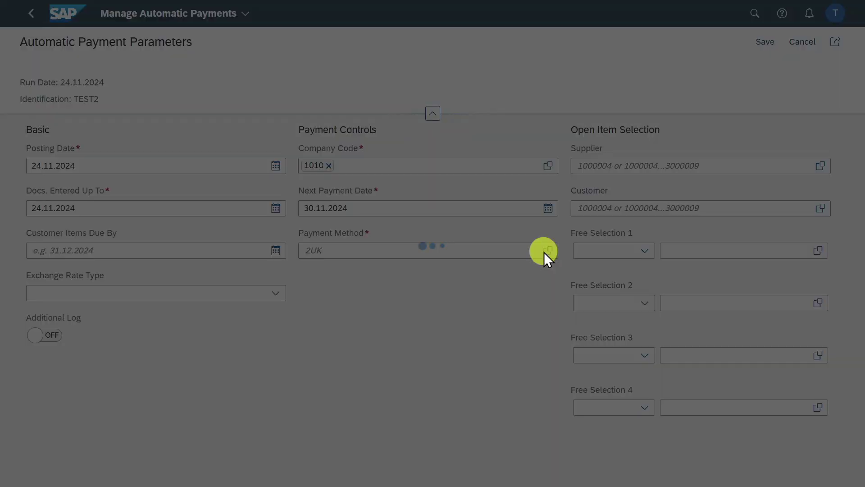
pyautogui.press('super+v')
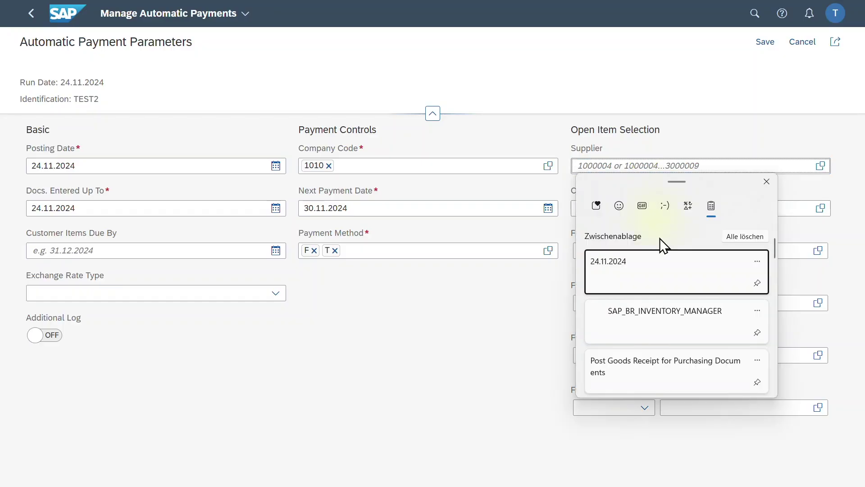
pyautogui.click(663, 255)
pyautogui.click(50, 336)
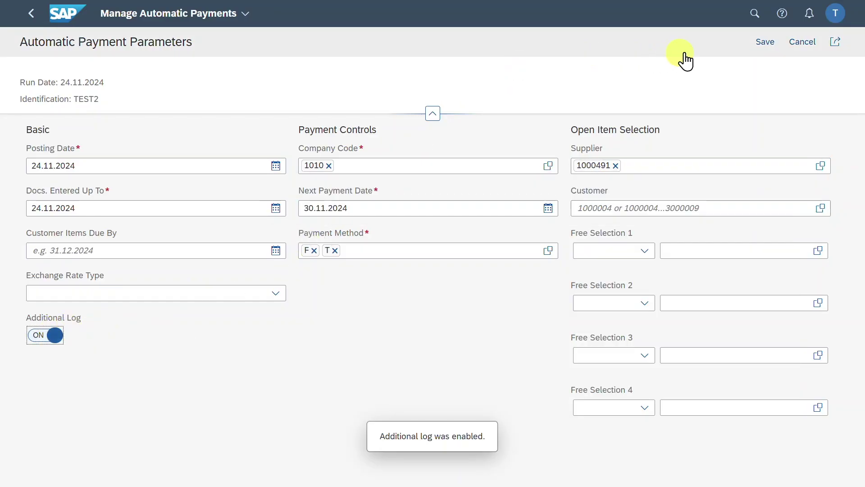
pyautogui.click(764, 42)
# Schedule the payment proposal for TEST2 to start immediately.
pyautogui.click(685, 43)
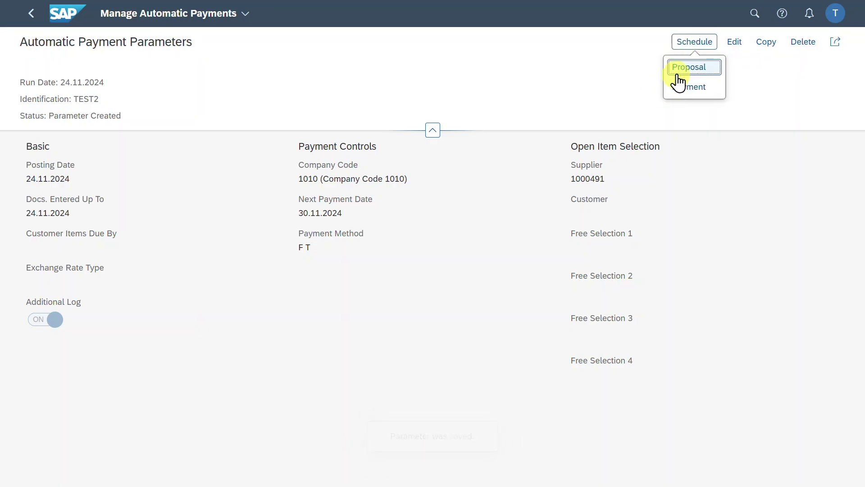
pyautogui.click(674, 72)
pyautogui.click(455, 324)
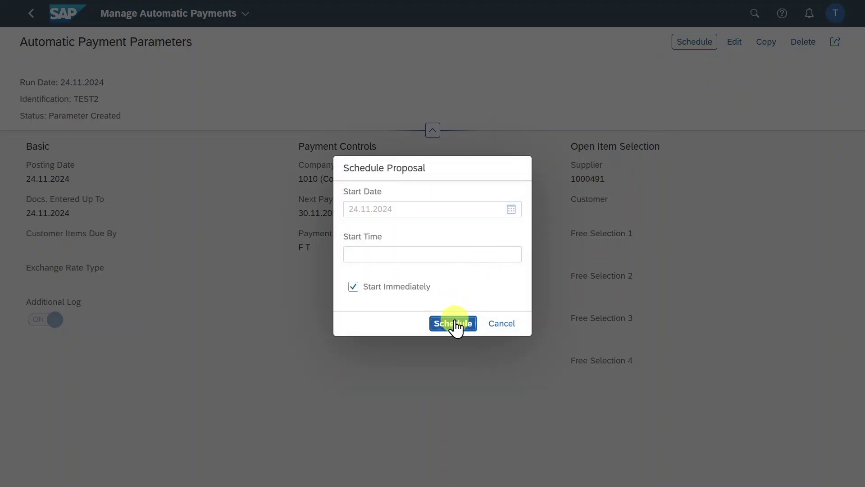
# Examine the TEST2 payment proposal's items, local currency amounts and payment details, and return to the proposals list.
pyautogui.click(835, 228)
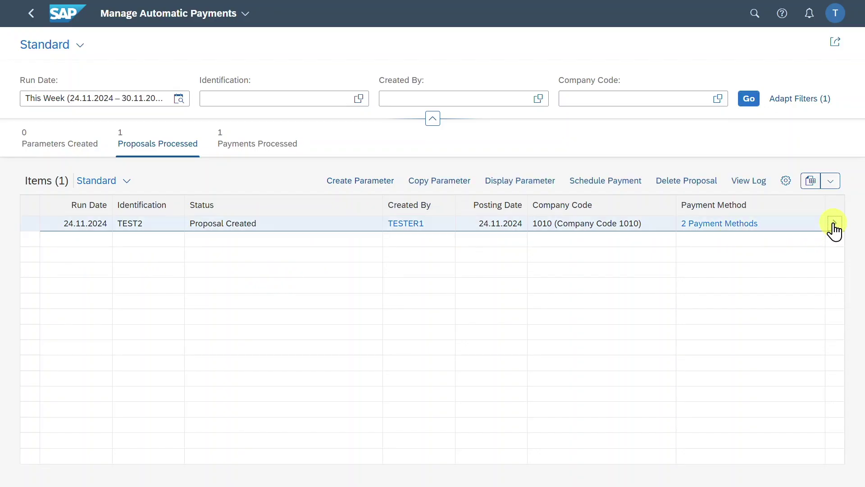
pyautogui.click(821, 224)
pyautogui.scroll(-5, 615, 285)
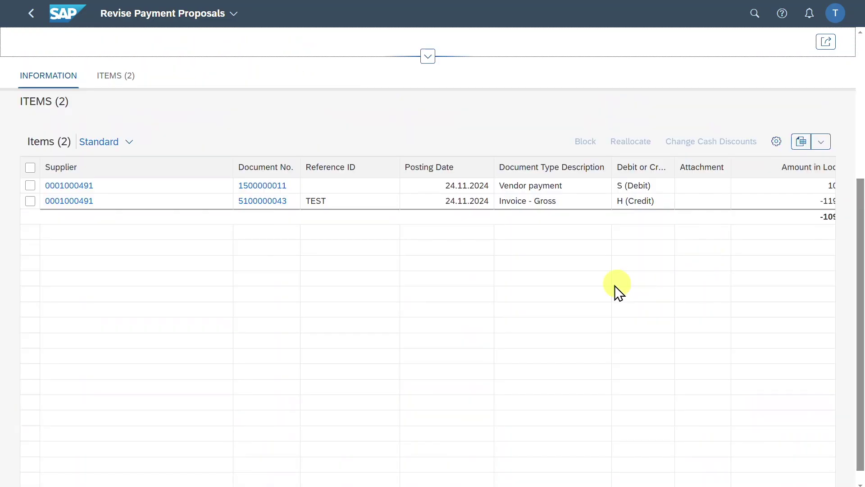
pyautogui.hscroll(3, 622, 469)
pyautogui.moveTo(622, 476); pyautogui.dragTo(667, 474)
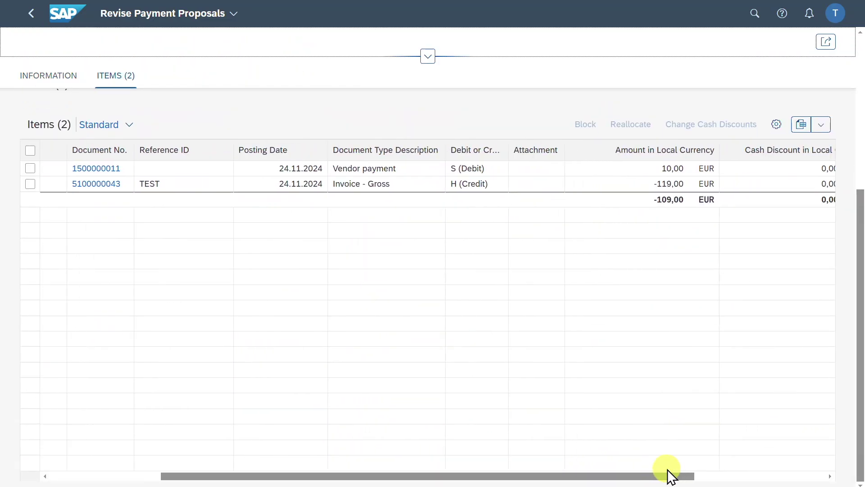
pyautogui.click(655, 198)
pyautogui.doubleClick(655, 199)
pyautogui.click(653, 204)
pyautogui.click(660, 168)
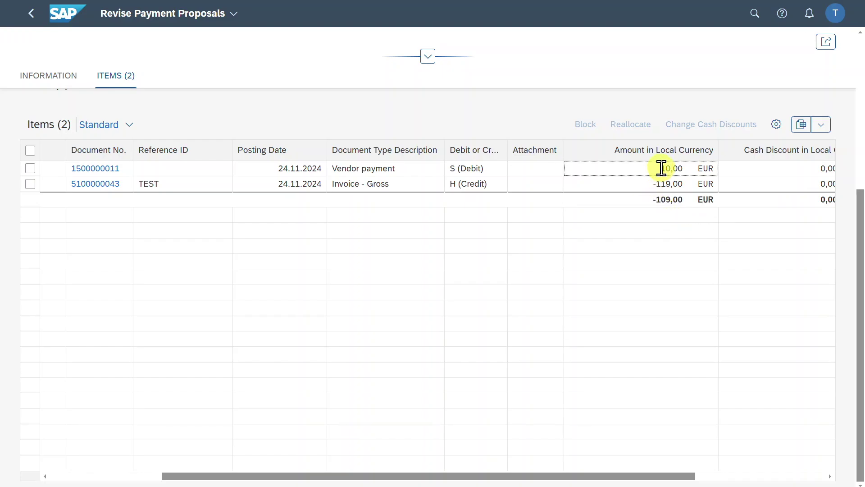
pyautogui.hscroll(-5, 241, 150)
pyautogui.scroll(5, 222, 164)
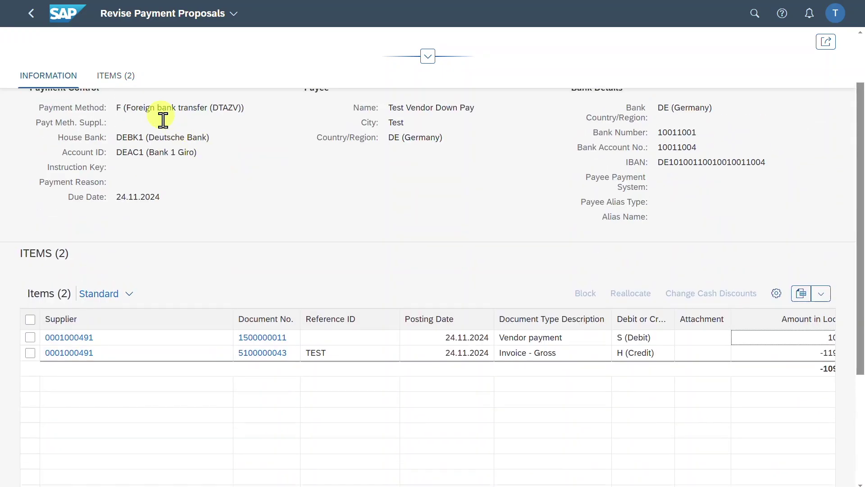
pyautogui.click(30, 16)
pyautogui.click(31, 15)
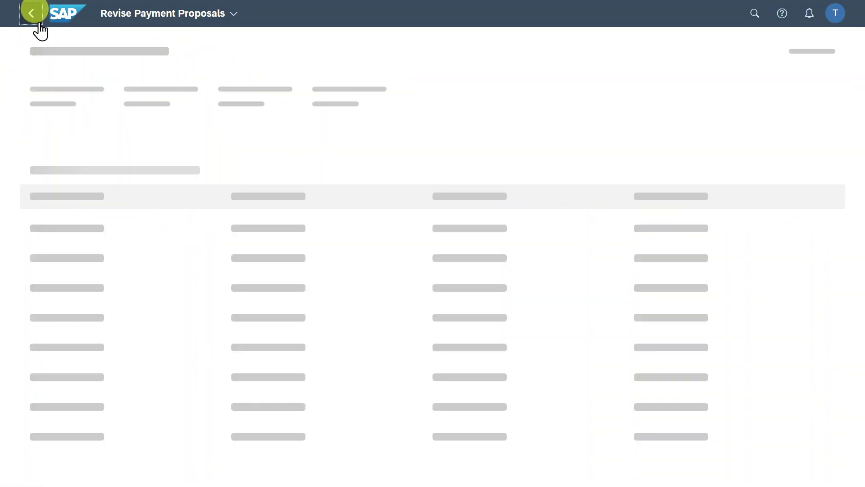
# Schedule the TEST2 payment to start immediately and open the processed run's payment summary.
pyautogui.click(620, 183)
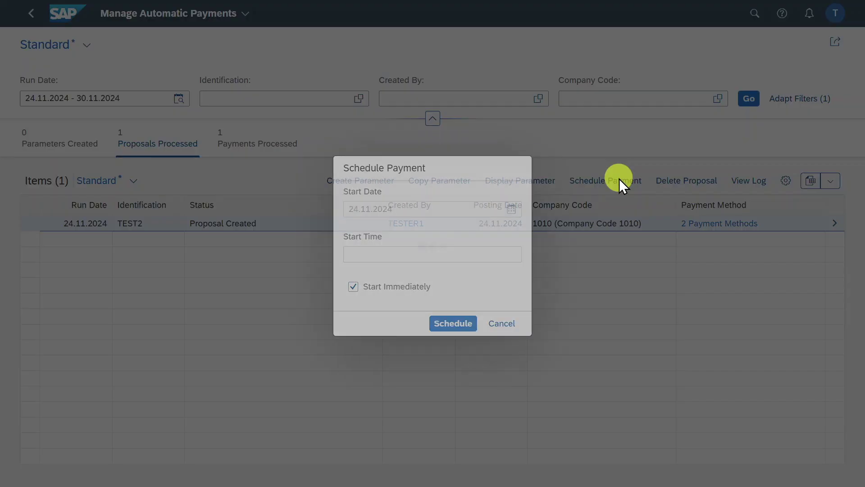
pyautogui.click(455, 323)
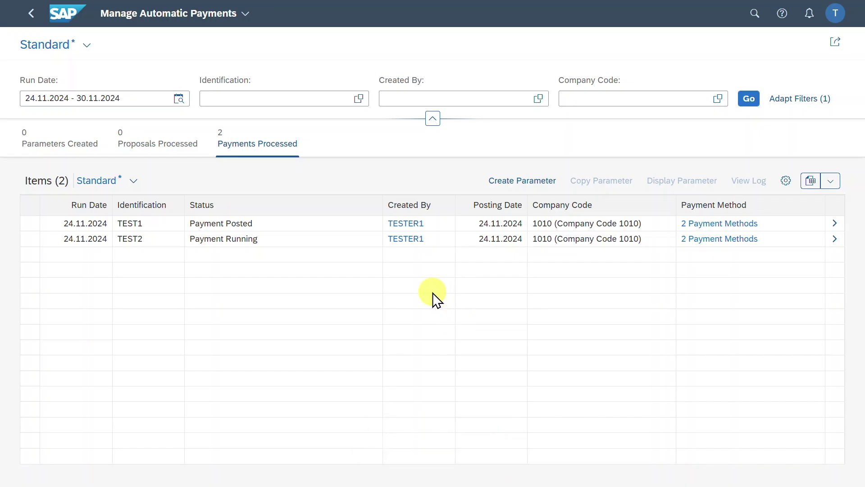
pyautogui.click(748, 98)
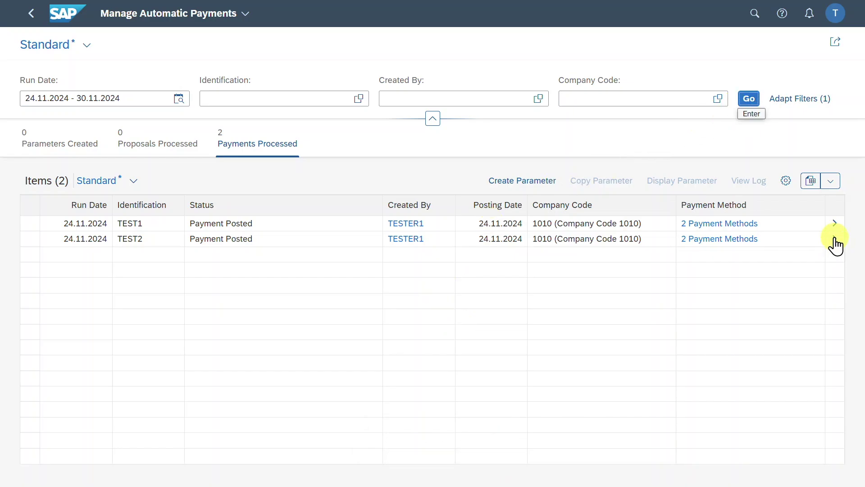
pyautogui.click(836, 246)
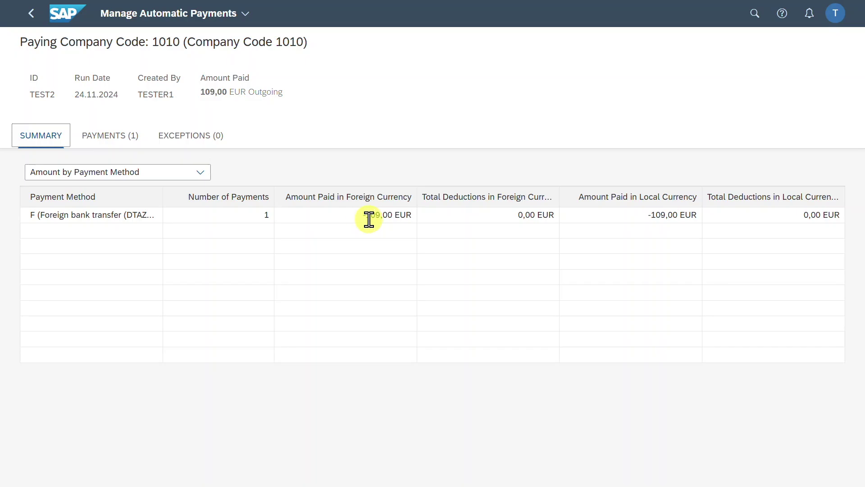
# Search the apps for "process fl" and open Display Process Flow - Accounts Payable.
pyautogui.click(753, 18)
pyautogui.write('process fl')
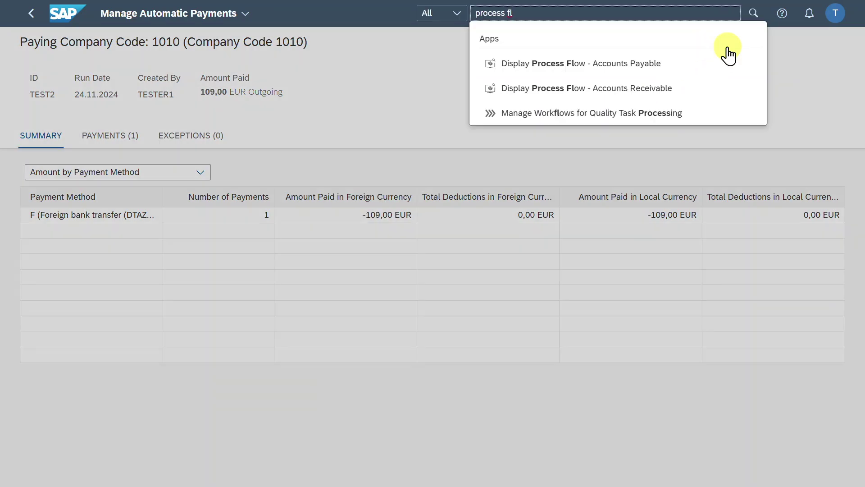
pyautogui.click(618, 68)
# Display the process flow for document type Purchase Order using the down-payment purchase order's number.
pyautogui.click(247, 65)
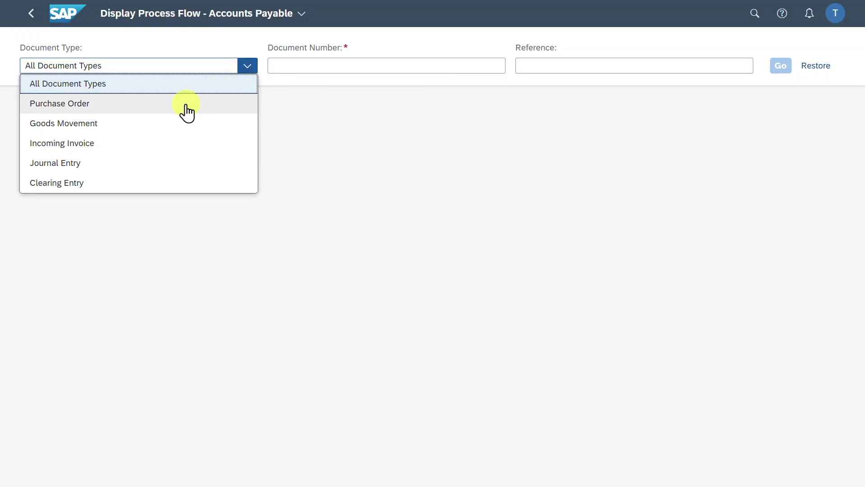
pyautogui.click(186, 110)
pyautogui.click(358, 68)
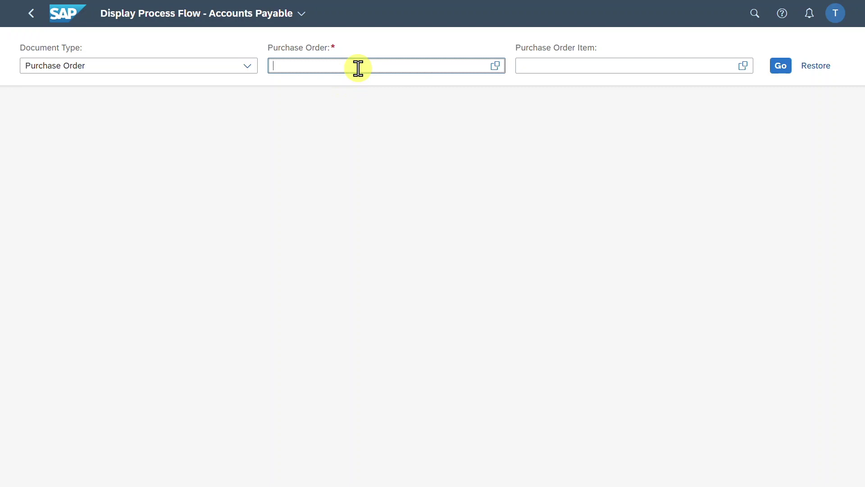
pyautogui.write('4500002918')
pyautogui.click(781, 65)
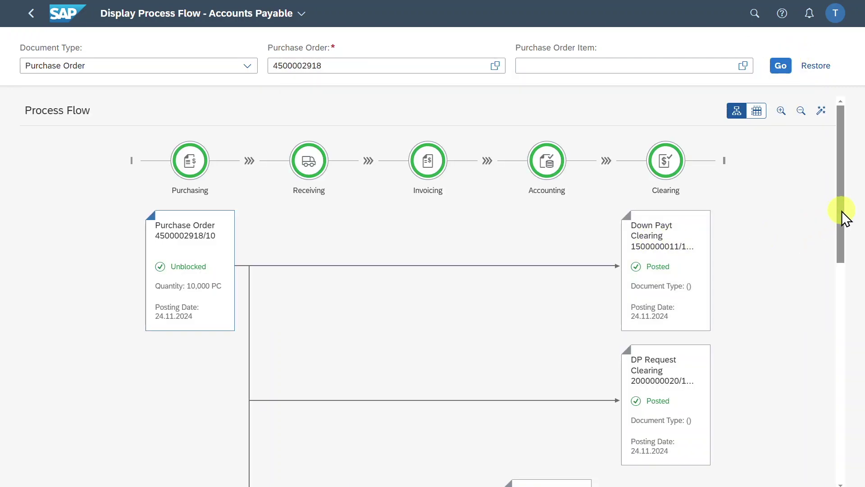
# Examine the purchase order's process flow from purchasing to clearing, including goods receipt, invoice receipt, down payment and down payment clearing documents.
pyautogui.moveTo(846, 218); pyautogui.dragTo(841, 228)
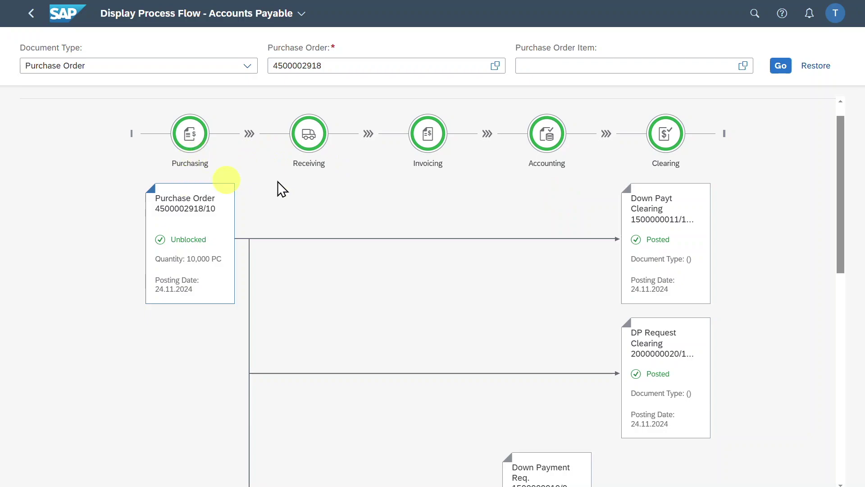
pyautogui.scroll(-10, 394, 293)
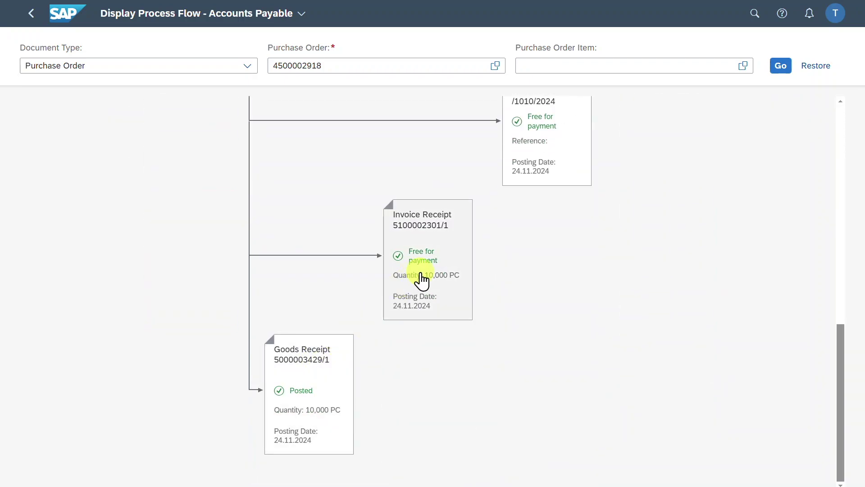
pyautogui.scroll(10, 421, 279)
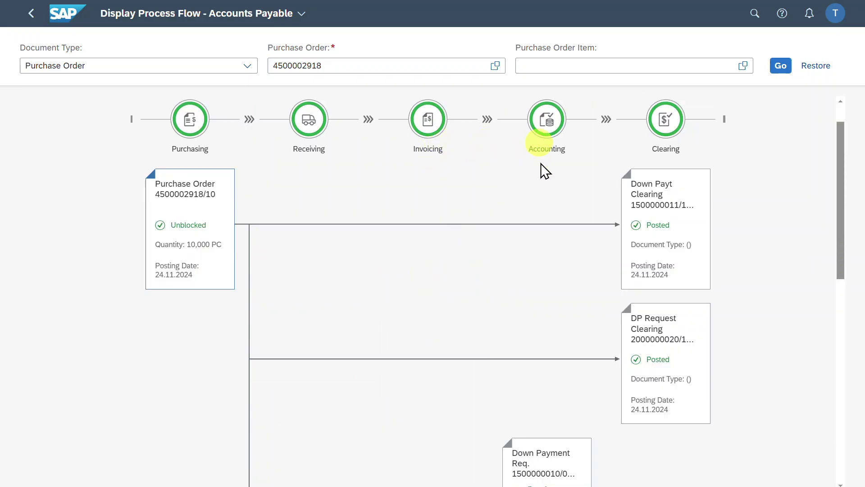
pyautogui.scroll(-5, 542, 171)
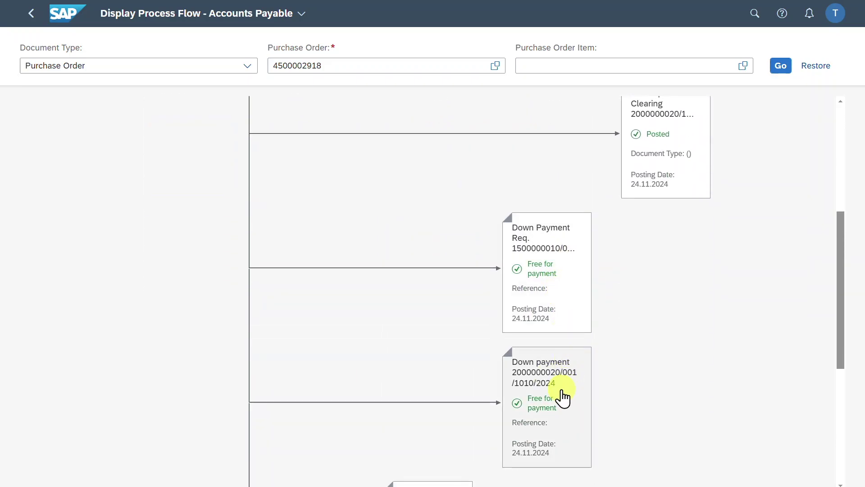
pyautogui.scroll(5, 568, 340)
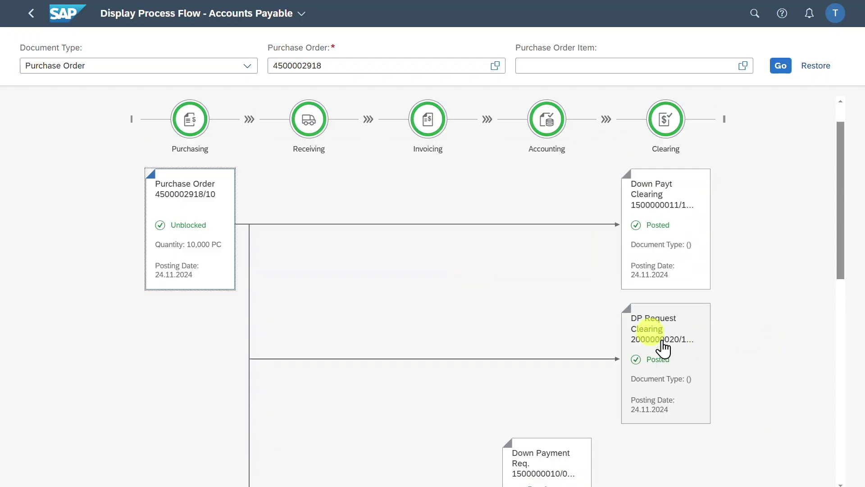